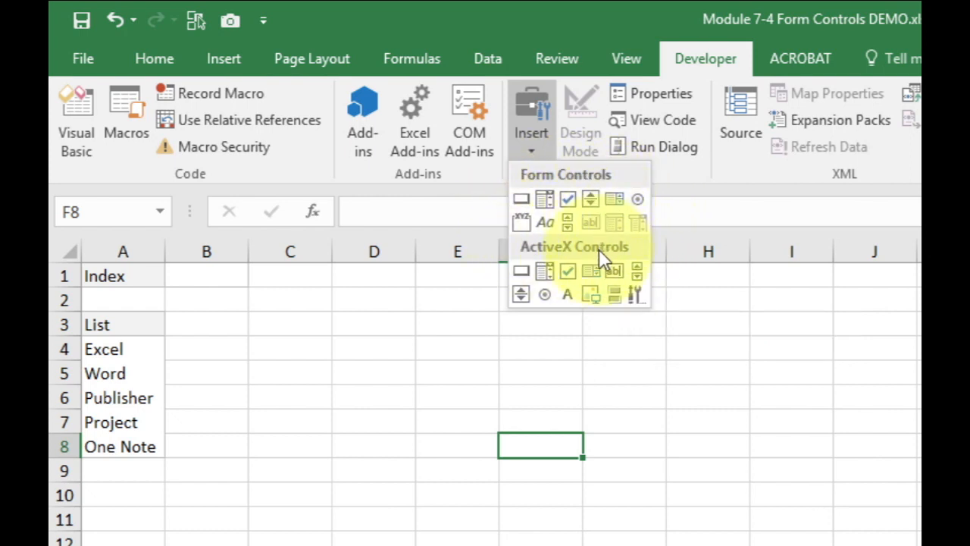
# Draw a tall vertical scroll bar form control across the edge between columns E and F, and delete it again
pyautogui.click(568, 224)
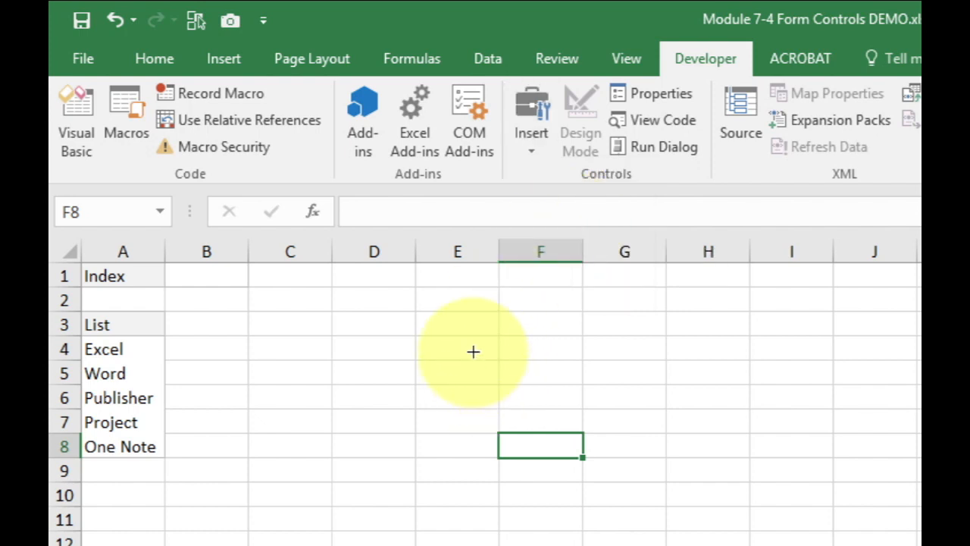
pyautogui.moveTo(473, 353)
pyautogui.mouseDown()
pyautogui.moveTo(530, 490)
pyautogui.moveTo(505, 503)
pyautogui.moveTo(508, 516)
pyautogui.mouseUp()
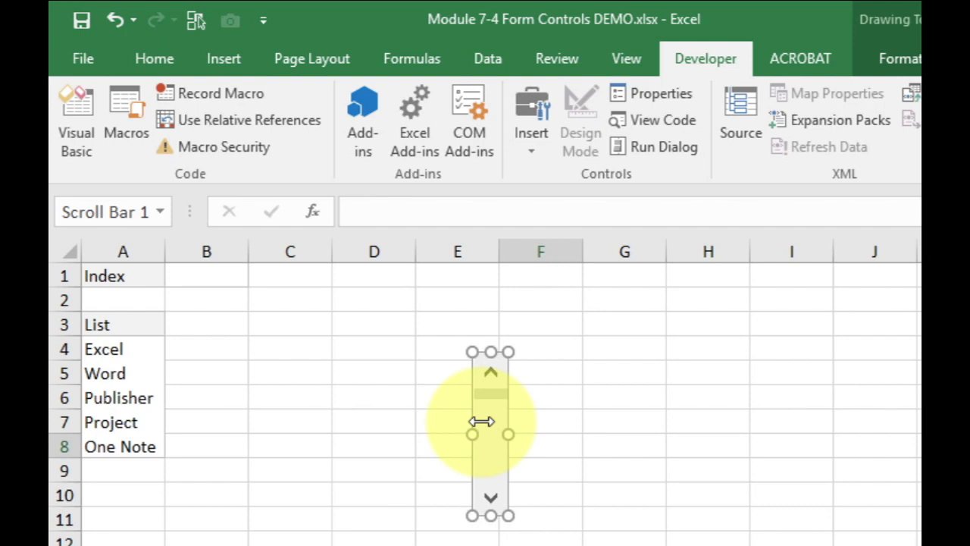
pyautogui.press('Delete')
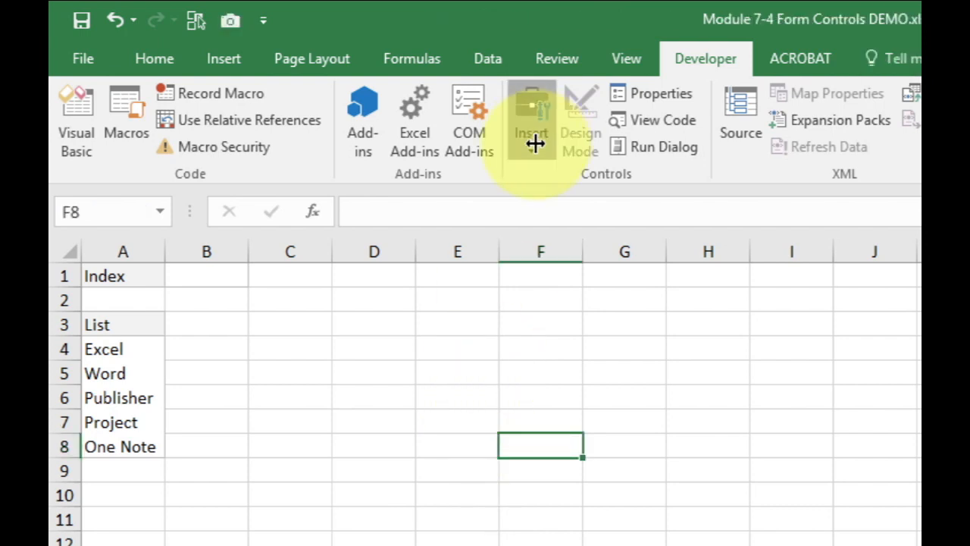
pyautogui.click(535, 144)
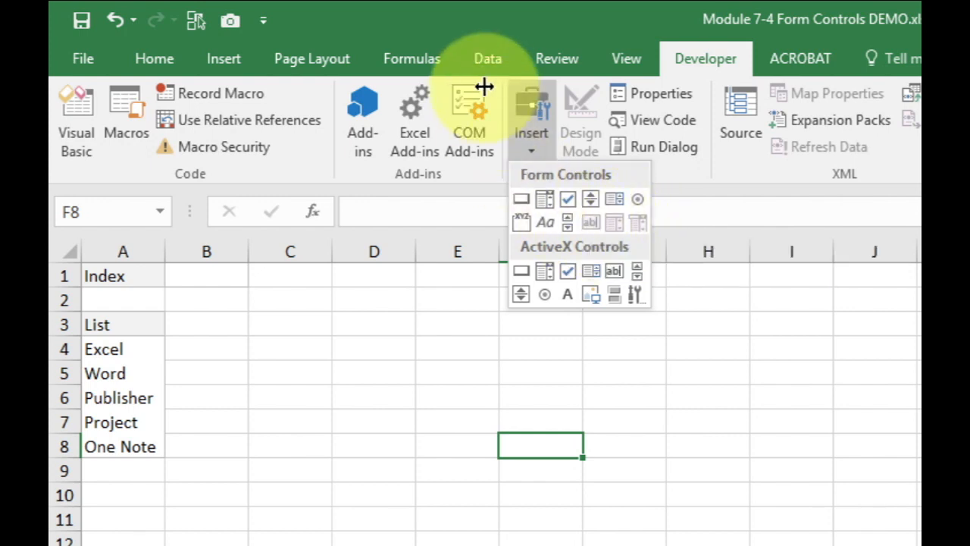
pyautogui.click(512, 87)
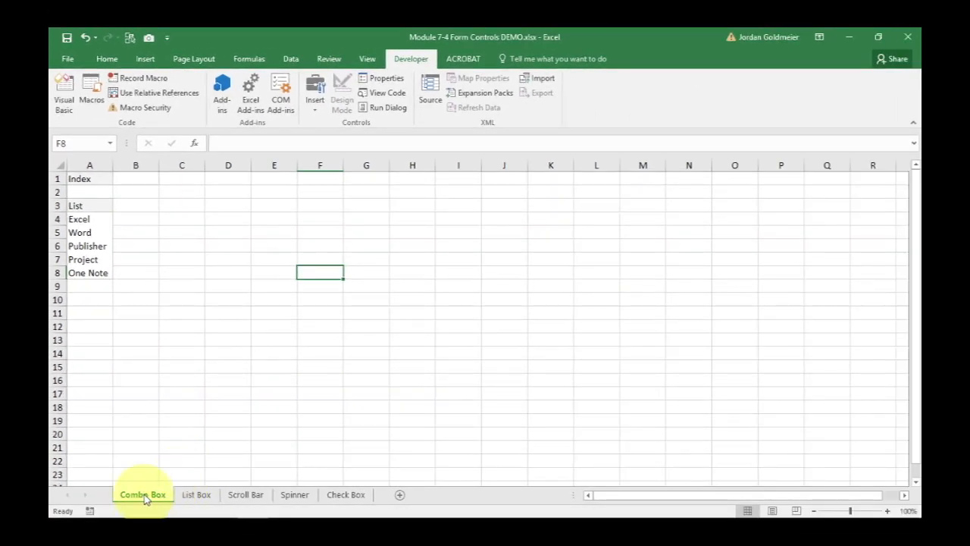
# Insert an MS Excel 5.0 Dialog sheet in front of the Combo Box sheet
pyautogui.rightClick(144, 497)
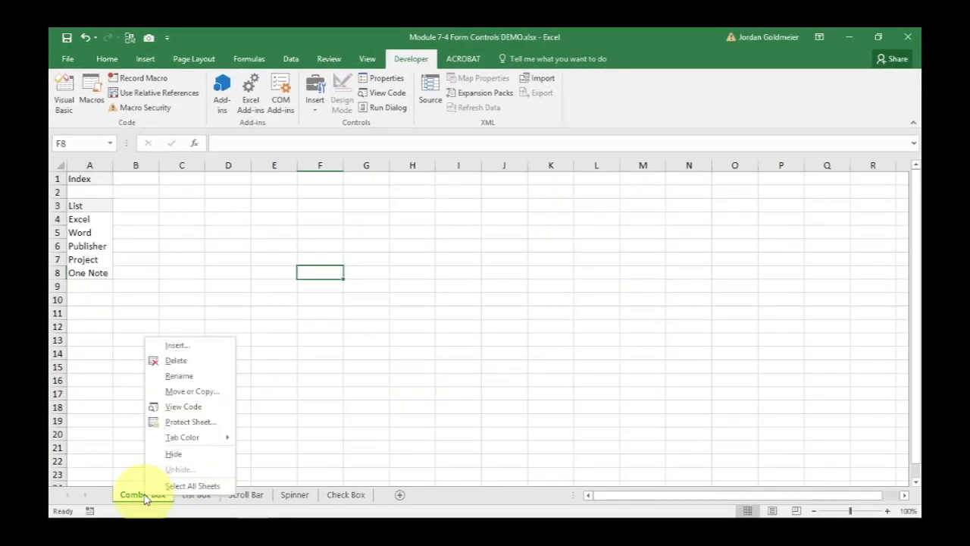
pyautogui.click(182, 342)
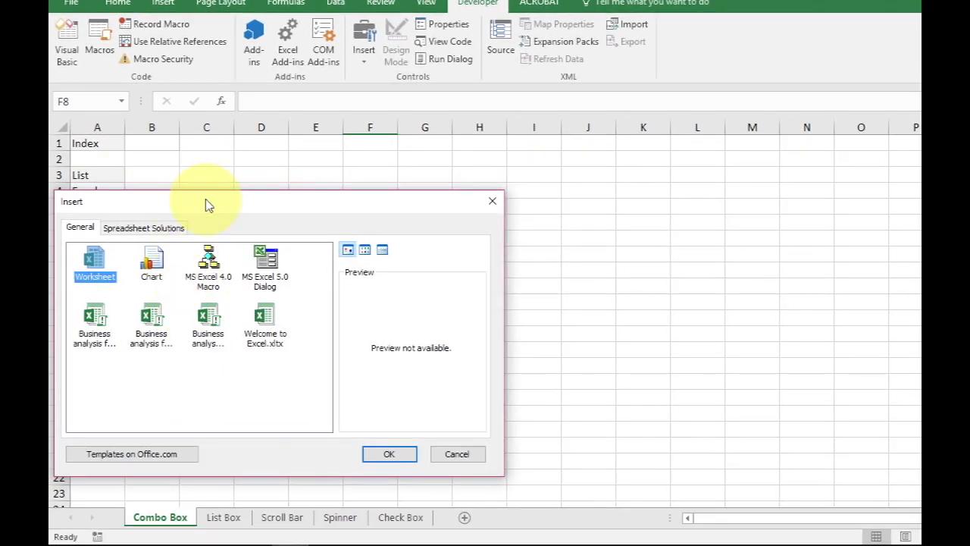
pyautogui.moveTo(206, 204); pyautogui.dragTo(427, 174)
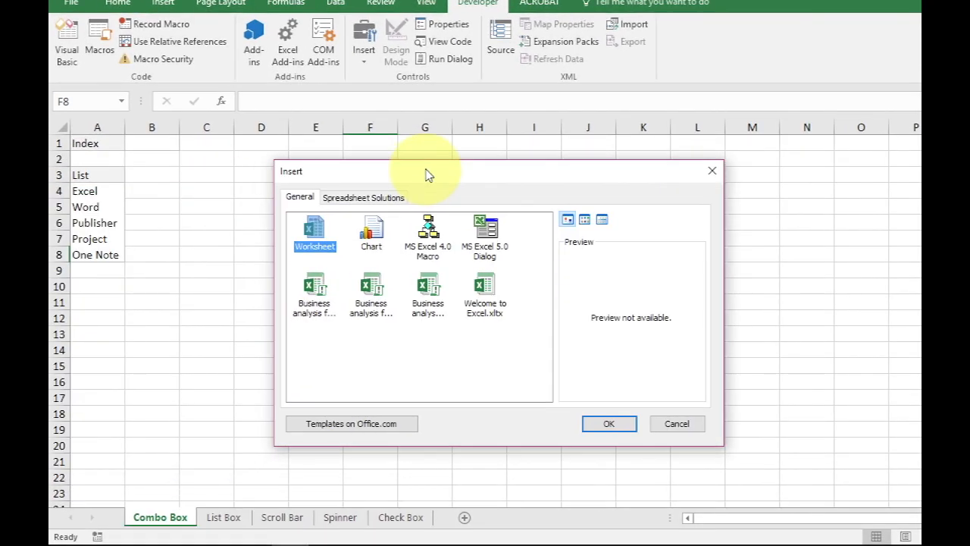
pyautogui.click(494, 257)
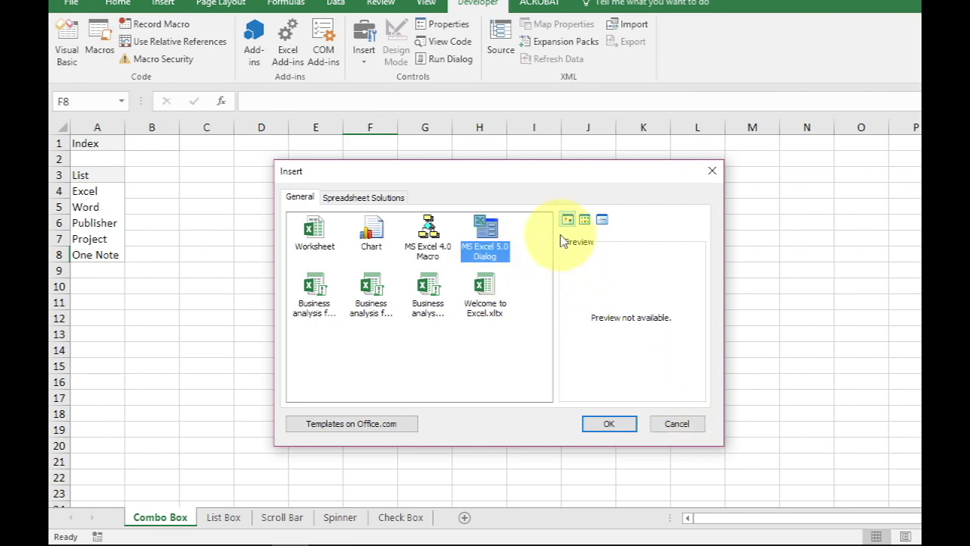
pyautogui.click(610, 423)
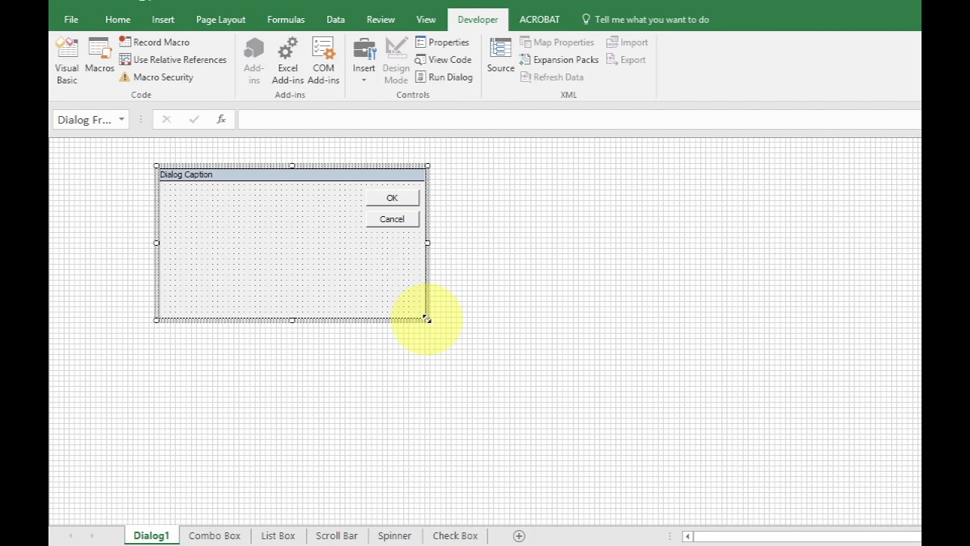
# Enlarge the dialog frame and place a label form control in its lower-left area
pyautogui.moveTo(427, 319); pyautogui.dragTo(547, 360)
pyautogui.rightClick(548, 360)
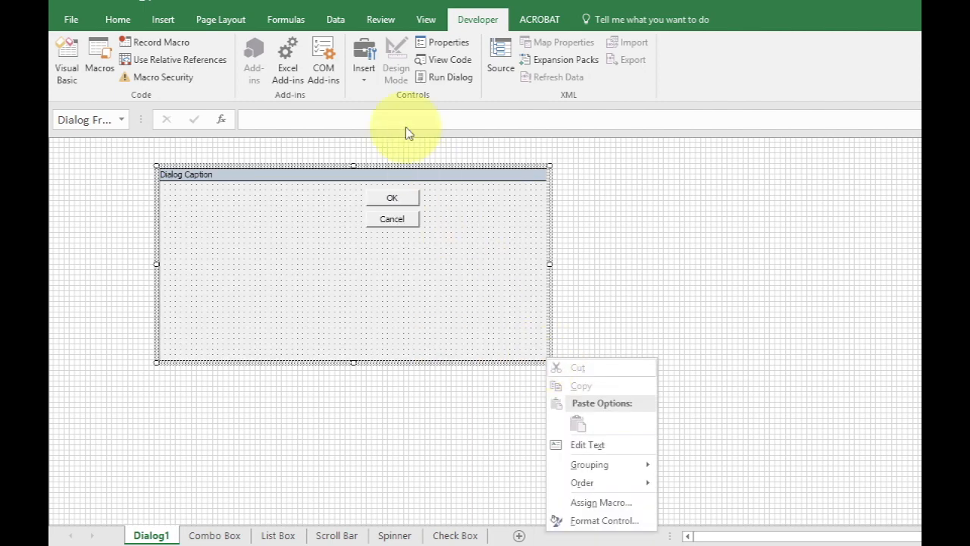
pyautogui.click(367, 78)
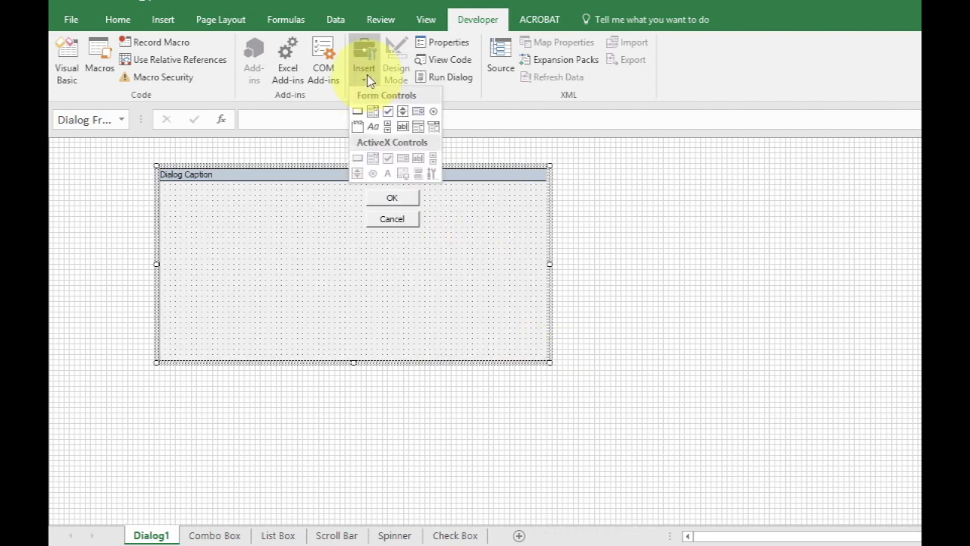
pyautogui.click(372, 125)
pyautogui.moveTo(257, 235)
pyautogui.mouseDown()
pyautogui.moveTo(380, 273)
pyautogui.moveTo(305, 298)
pyautogui.moveTo(285, 321)
pyautogui.mouseUp()
pyautogui.click(243, 241)
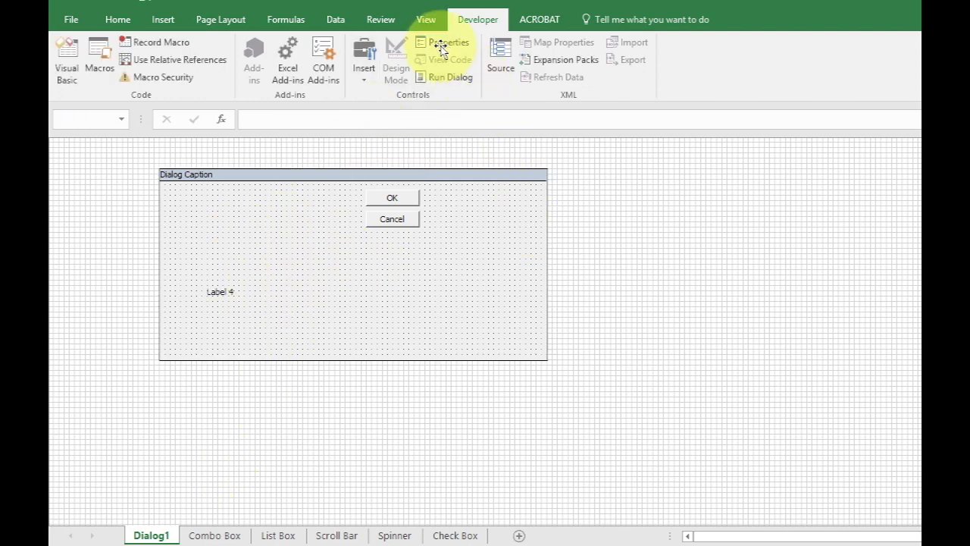
# Run the dialog to preview it, close it and delete the Dialog1 sheet
pyautogui.click(441, 78)
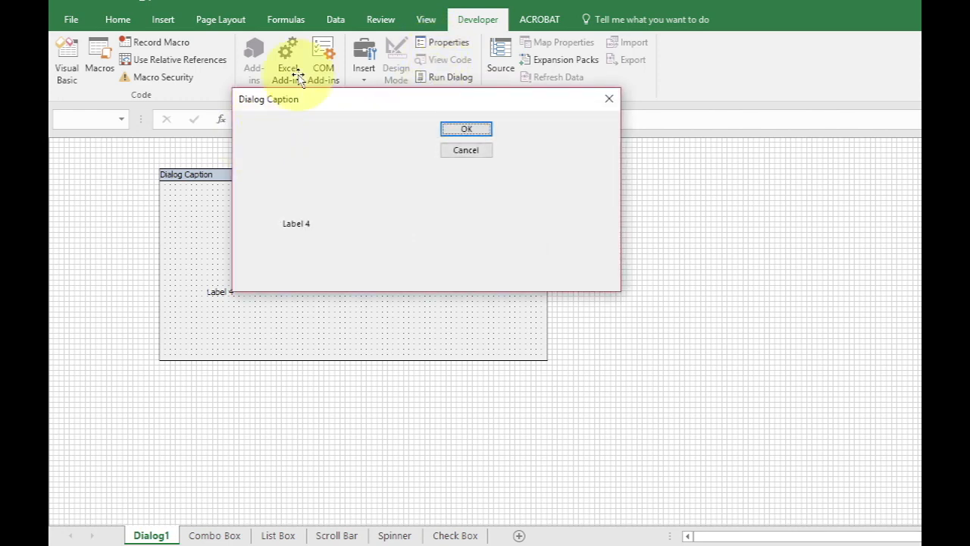
pyautogui.click(608, 98)
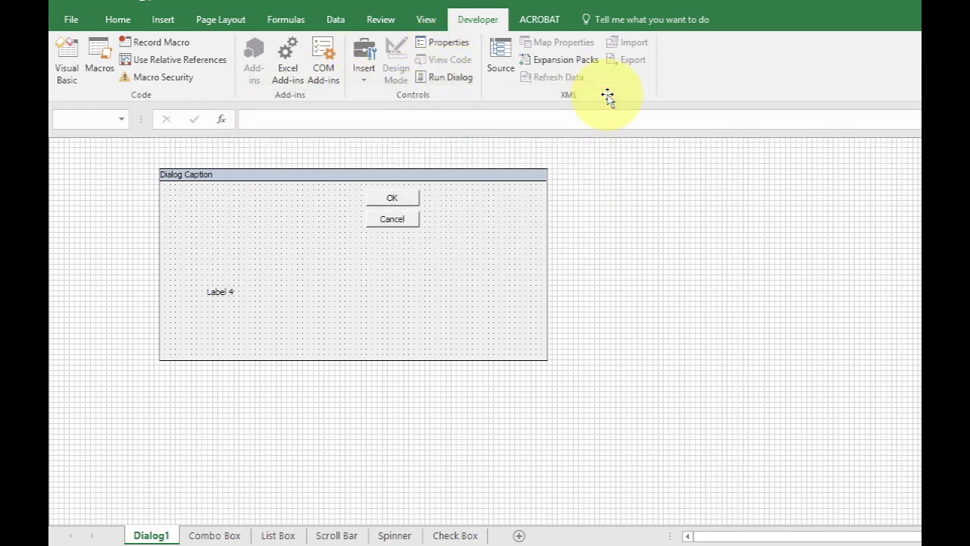
pyautogui.rightClick(158, 535)
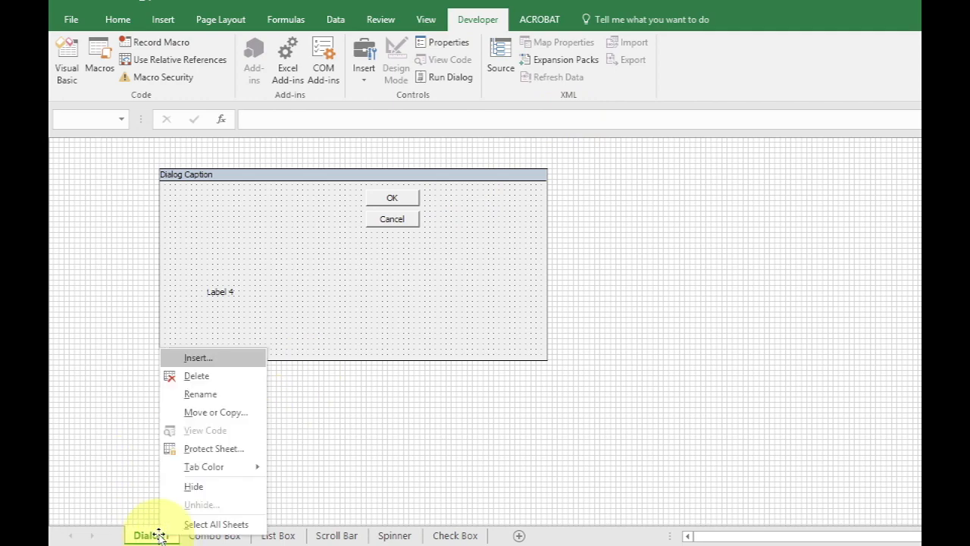
pyautogui.click(186, 375)
pyautogui.click(519, 321)
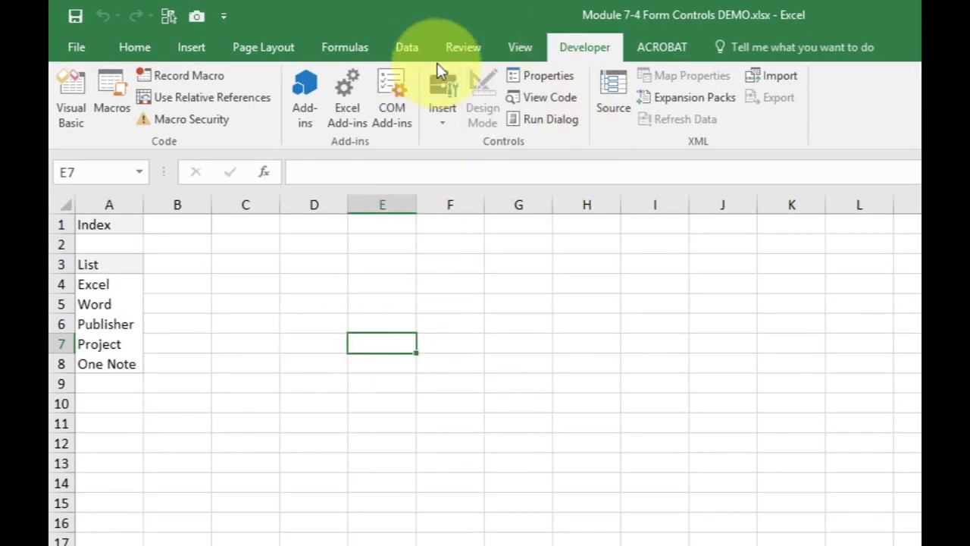
# Draw a combo box form control spanning columns D to F around rows 2 and 3, and deselect it
pyautogui.click(444, 124)
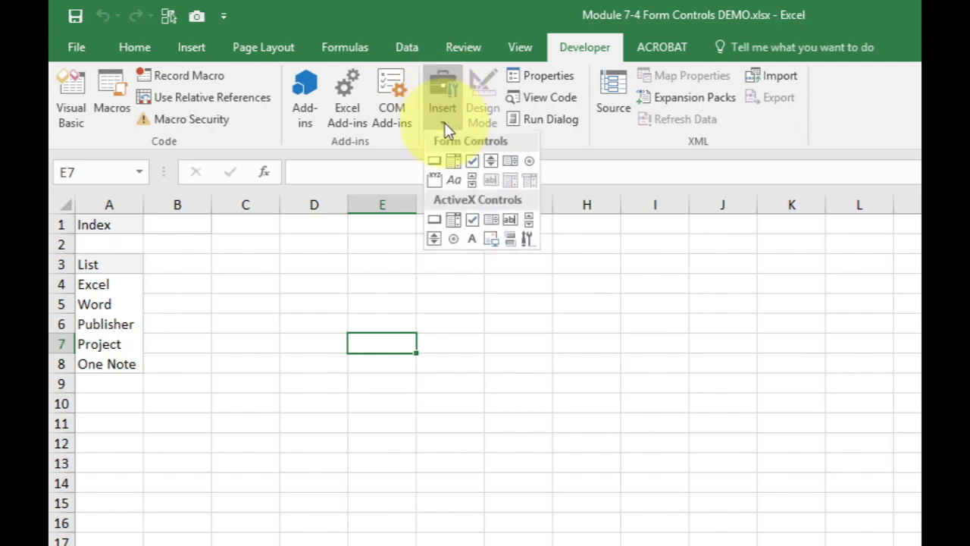
pyautogui.click(451, 166)
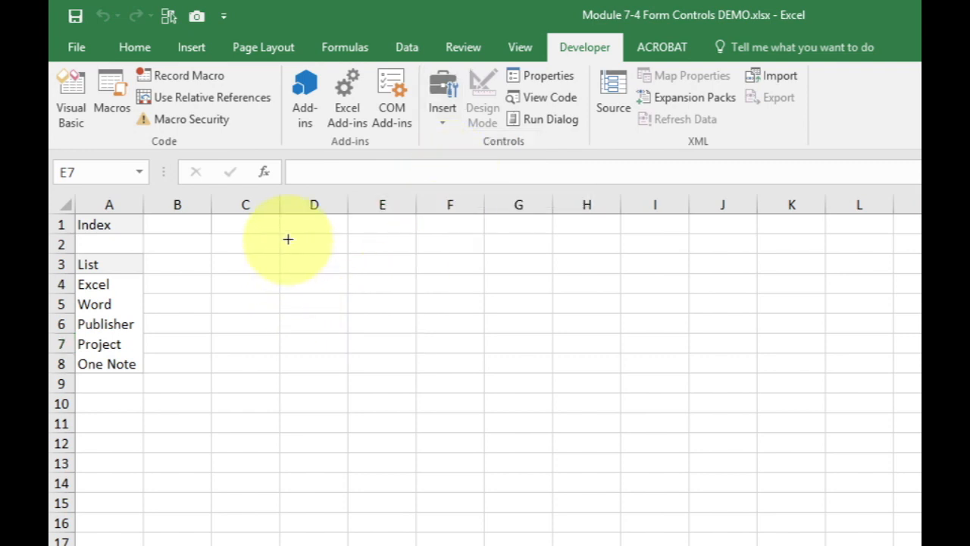
pyautogui.moveTo(289, 244)
pyautogui.mouseDown()
pyautogui.moveTo(340, 261)
pyautogui.moveTo(387, 263)
pyautogui.moveTo(470, 331)
pyautogui.moveTo(389, 305)
pyautogui.moveTo(392, 277)
pyautogui.moveTo(407, 279)
pyautogui.moveTo(405, 232)
pyautogui.moveTo(411, 279)
pyautogui.moveTo(388, 253)
pyautogui.mouseUp()
pyautogui.click(655, 284)
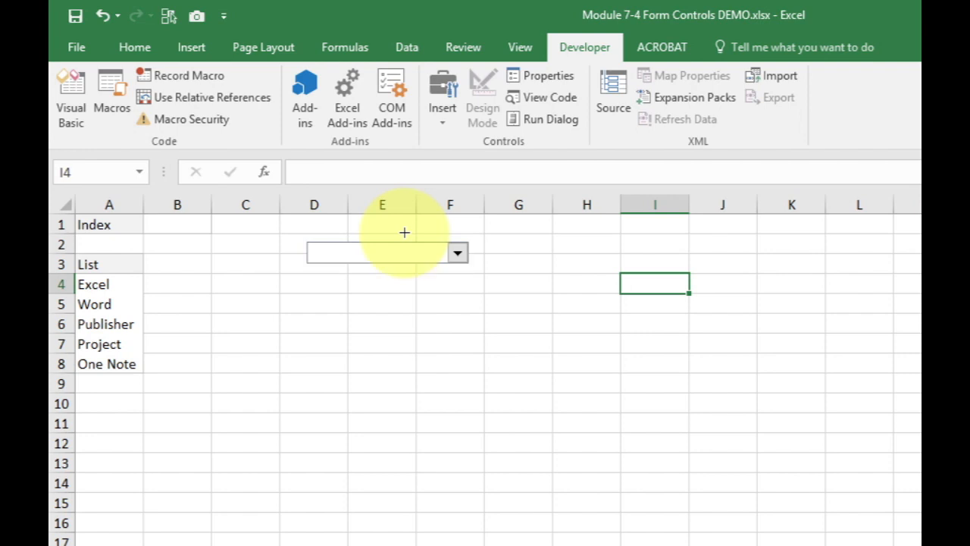
pyautogui.rightClick(404, 233)
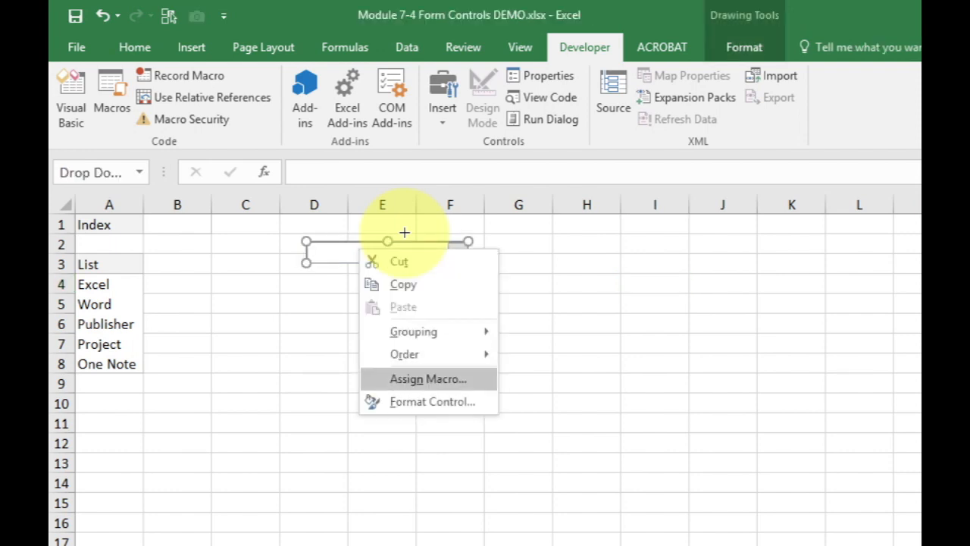
pyautogui.press('Return')
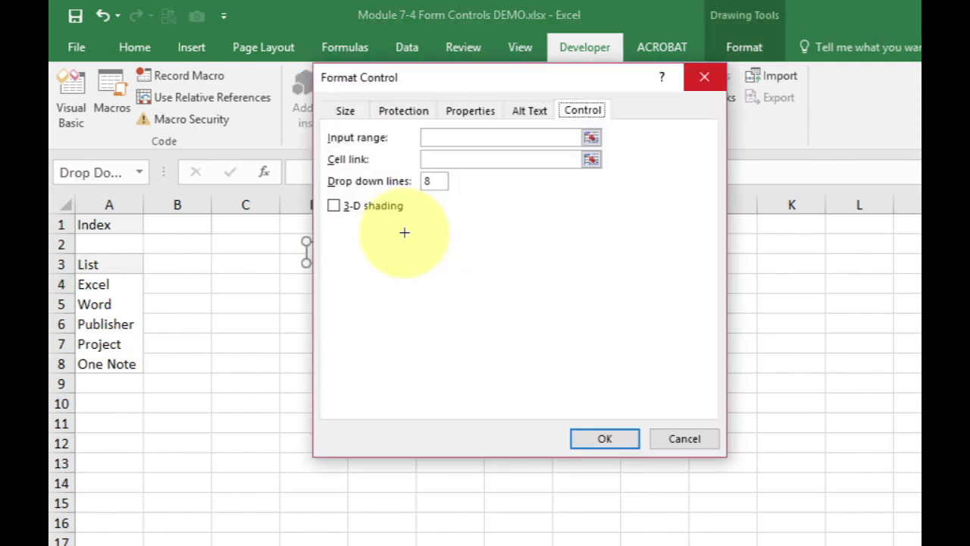
pyautogui.press('Escape')
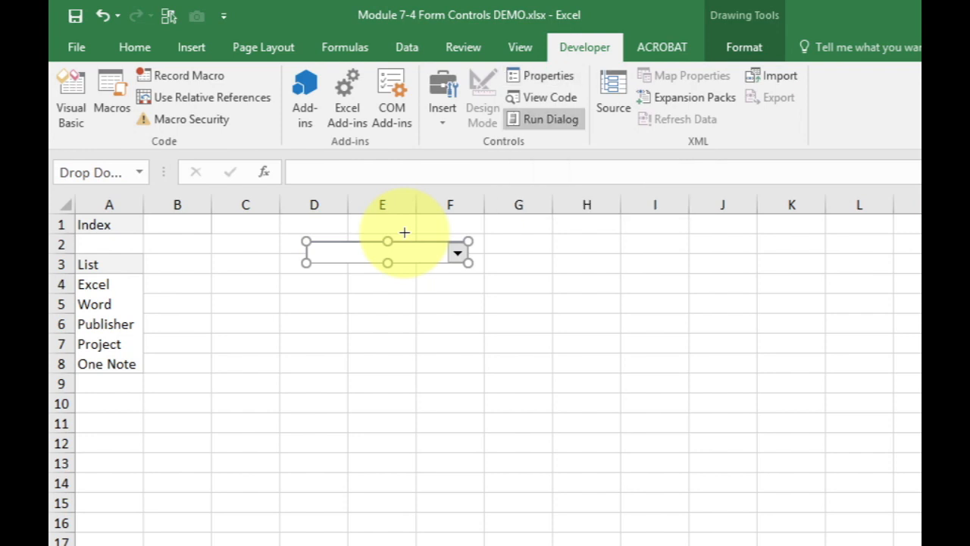
# Set the combo box's input range to $A$4:$A$8 and its cell link to $B$1, and deselect the control
pyautogui.click(542, 75)
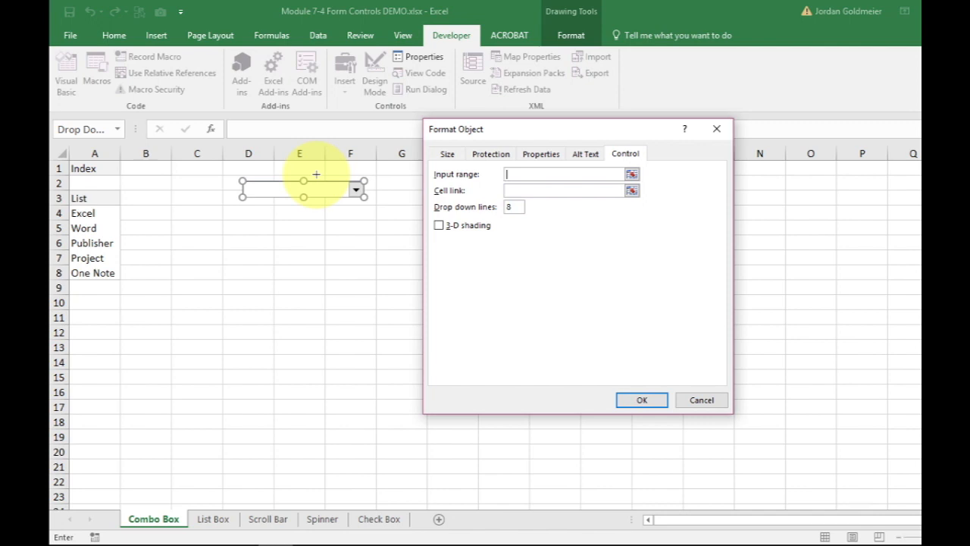
pyautogui.moveTo(90, 212); pyautogui.dragTo(106, 277)
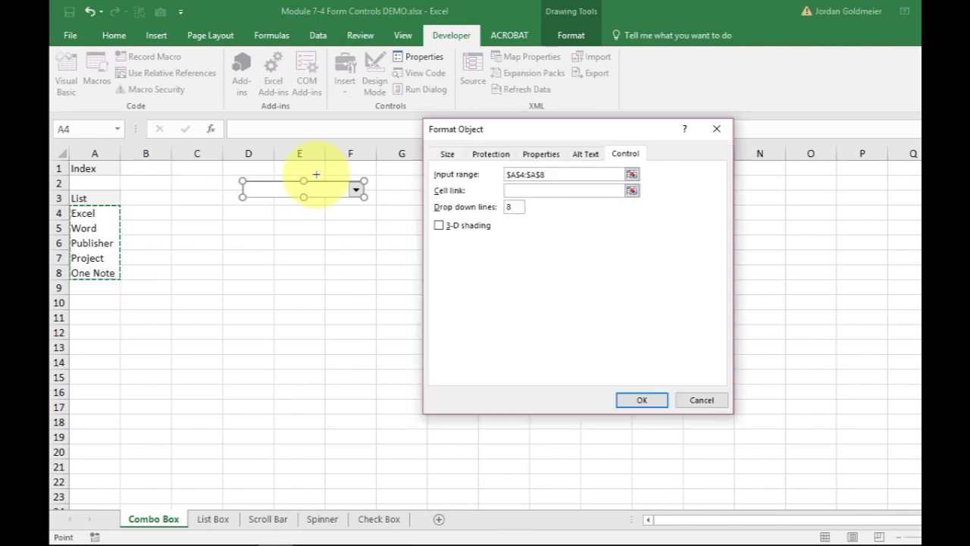
pyautogui.press('Tab')
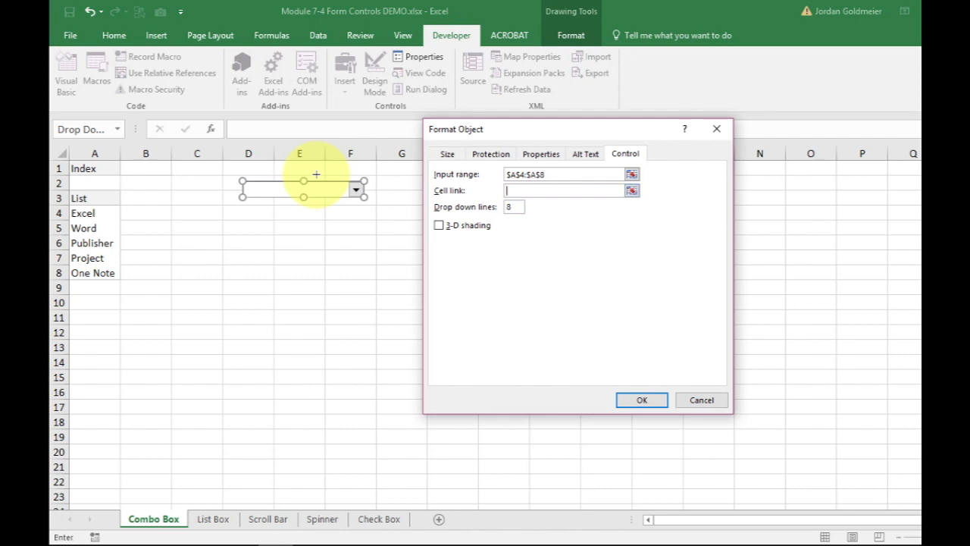
pyautogui.click(145, 168)
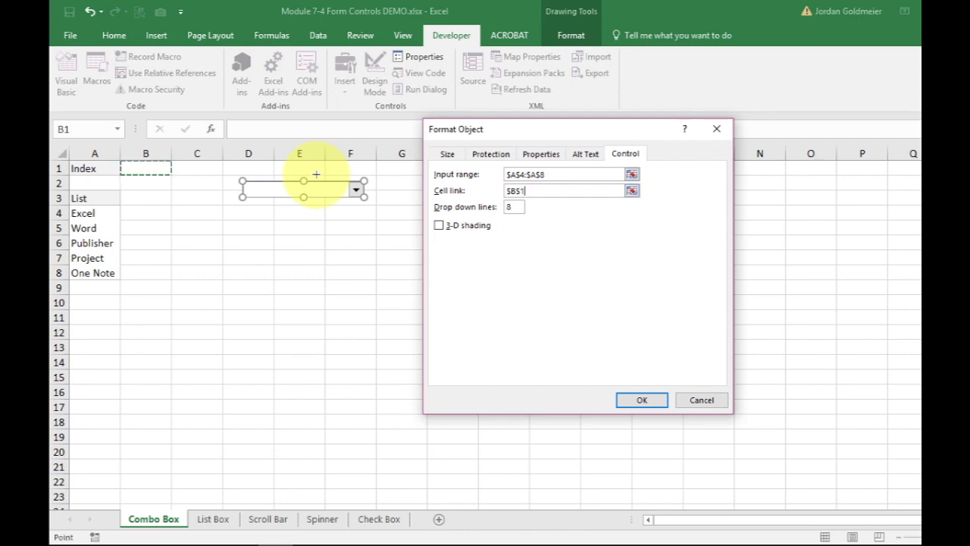
pyautogui.click(642, 399)
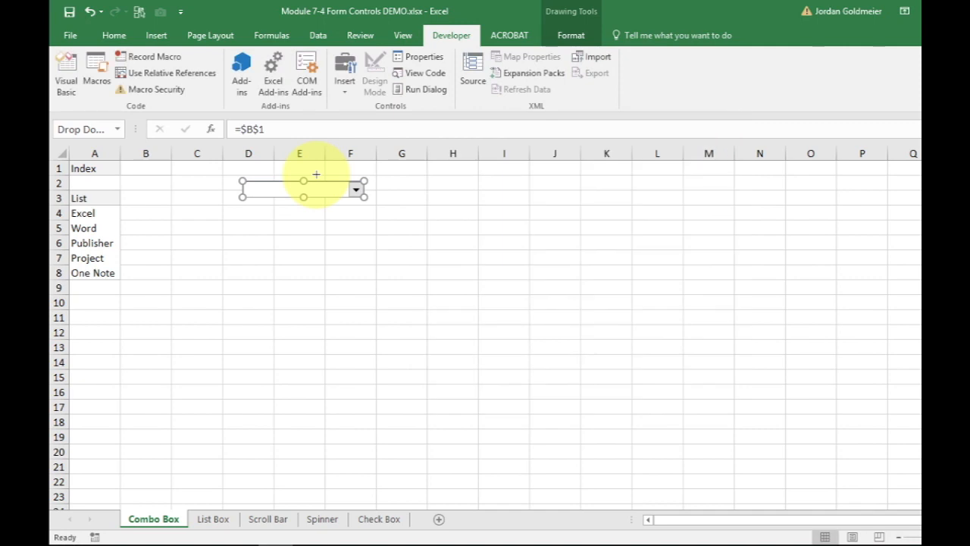
pyautogui.click(453, 213)
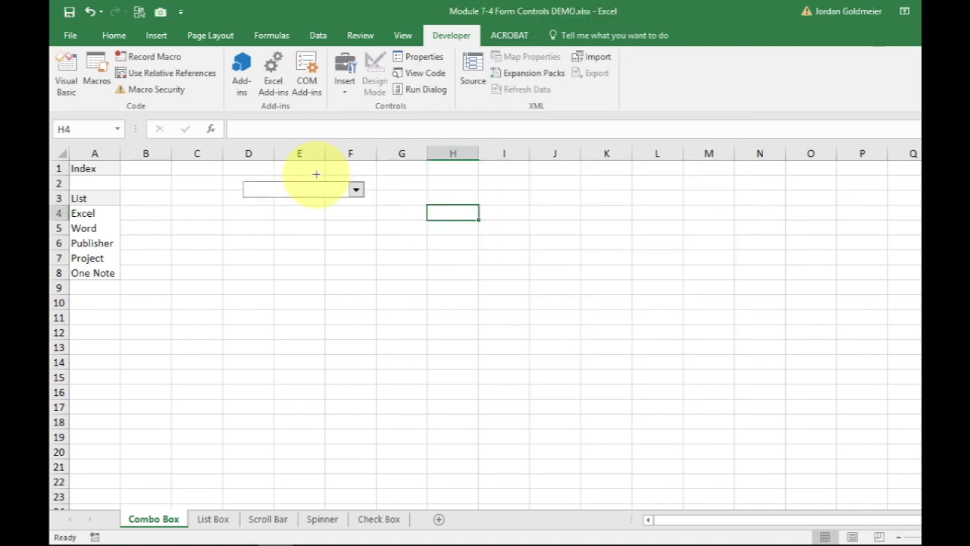
# Test the combo box by choosing Excel, Word and Publisher in turn
pyautogui.click(316, 174)
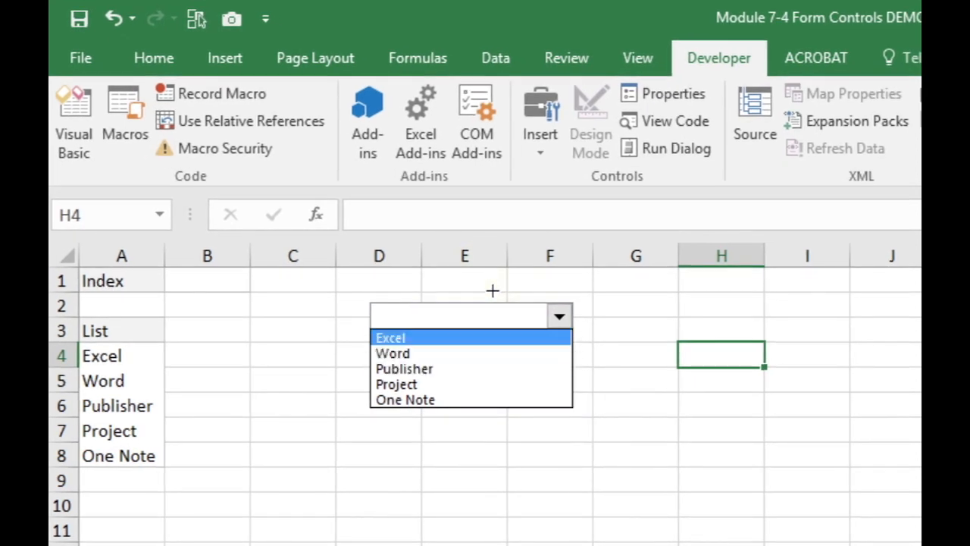
pyautogui.press('Return')
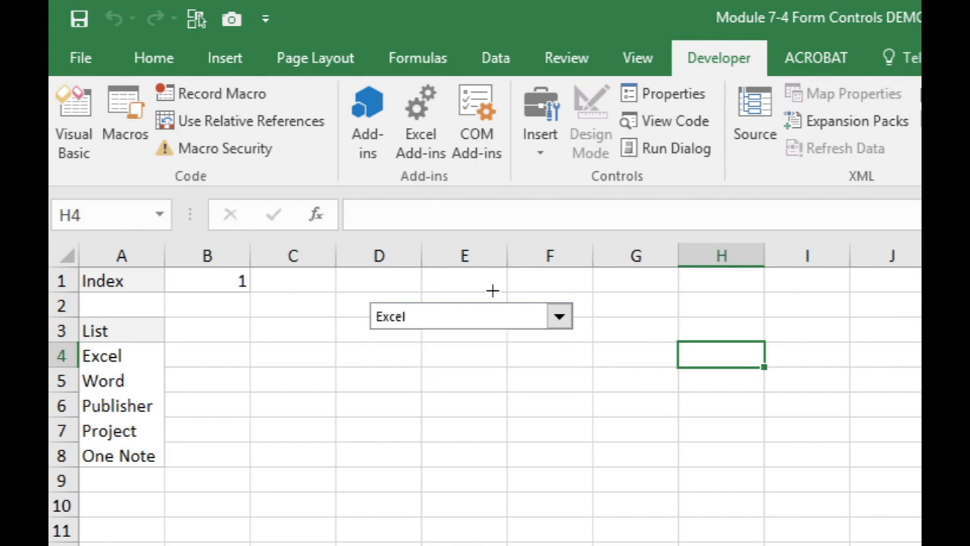
pyautogui.hotkey('alt', 'Down')
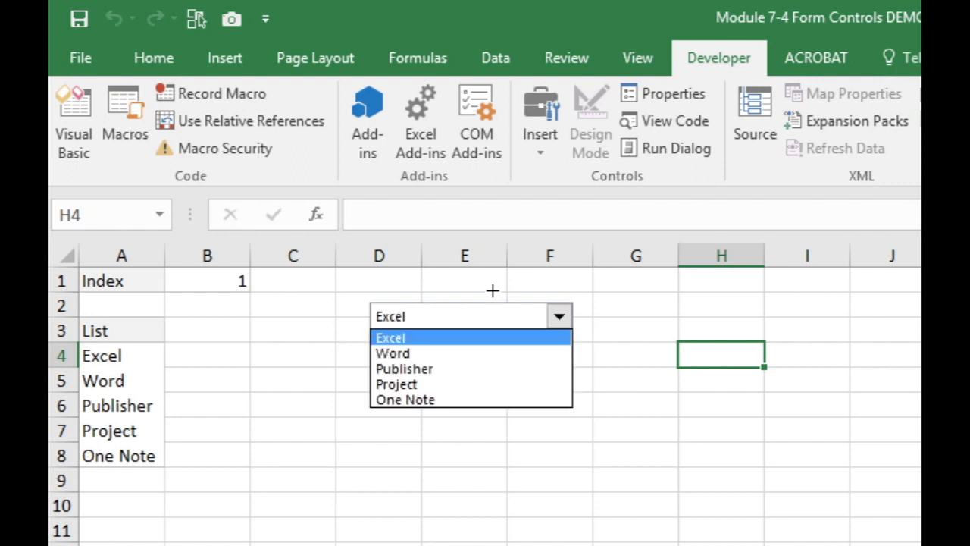
pyautogui.press('Down')
pyautogui.press('Down')
pyautogui.press('Up')
pyautogui.press('Return')
pyautogui.hotkey('alt', 'Down')
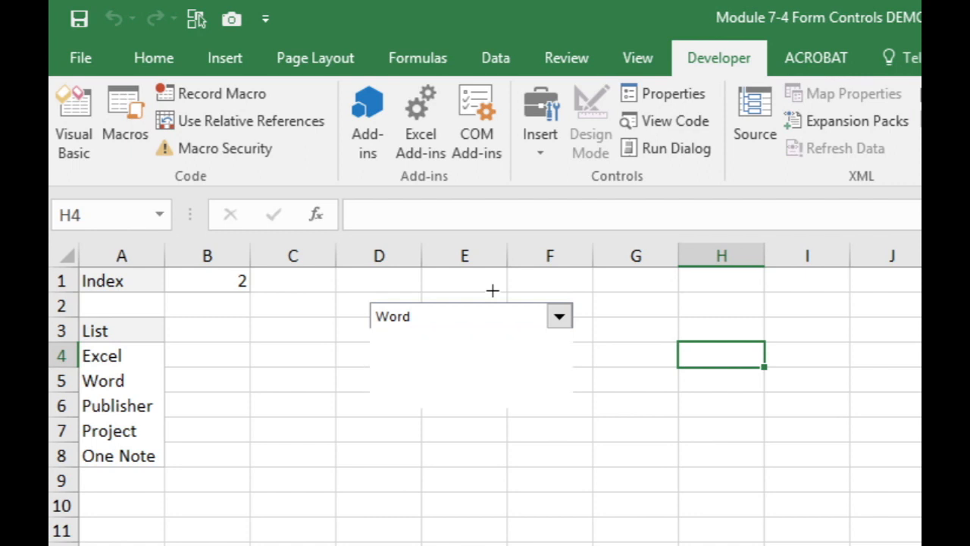
pyautogui.press('Down')
pyautogui.press('Return')
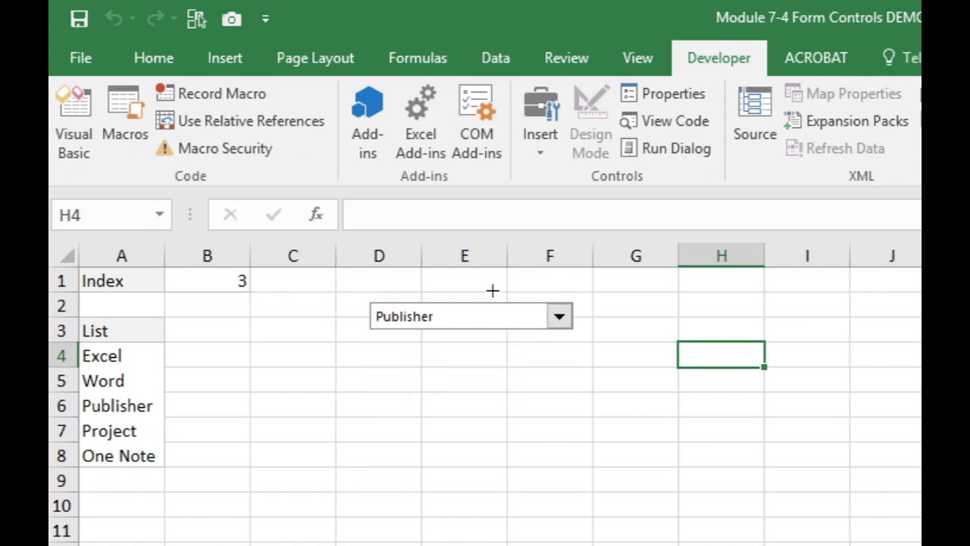
# Test the combo box by choosing Project and One Note in turn
pyautogui.hotkey('alt', 'Down')
pyautogui.press('Down')
pyautogui.press('Down')
pyautogui.press('Up')
pyautogui.press('Return')
pyautogui.hotkey('alt', 'Down')
pyautogui.press('Down')
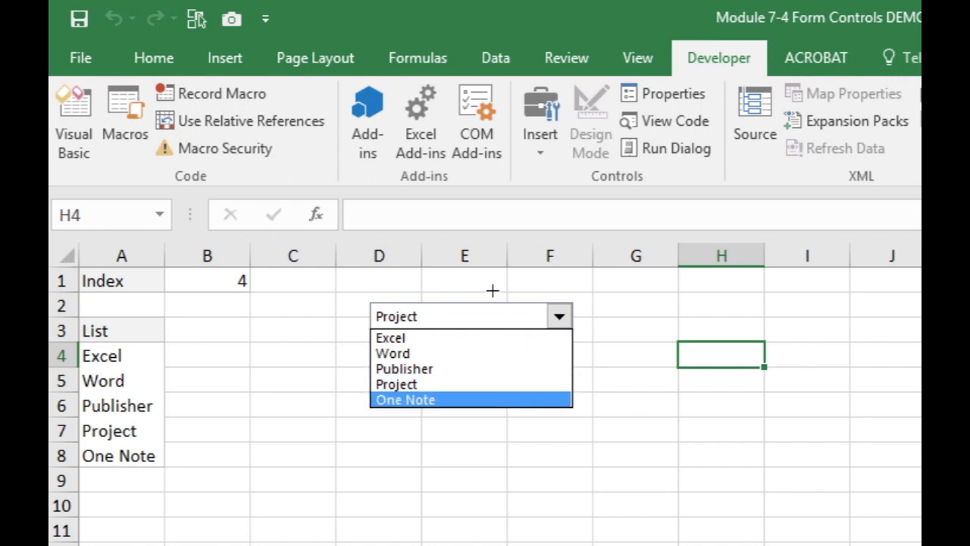
pyautogui.press('Return')
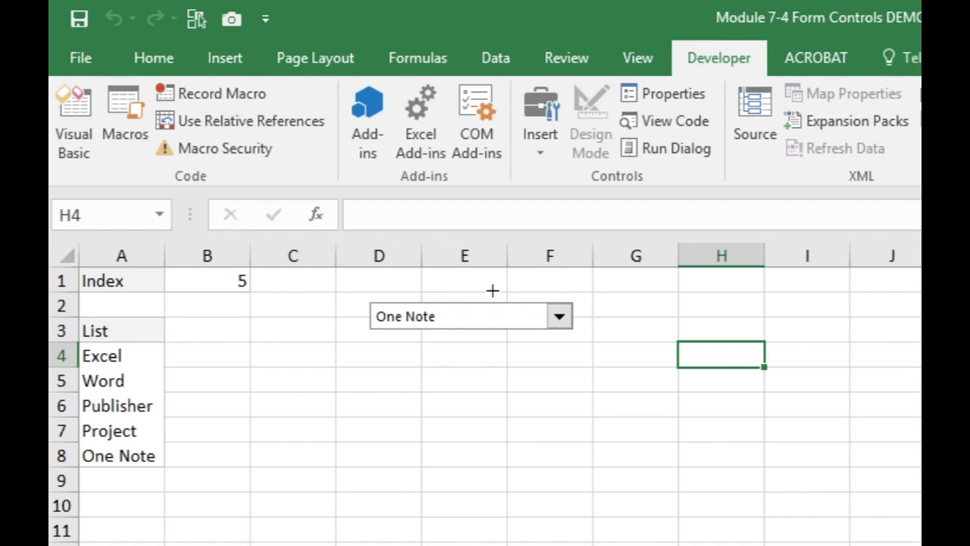
# Reposition the combo box across columns C to E around rows 4 and 5, and check its cell-link formula
pyautogui.rightClick(492, 303)
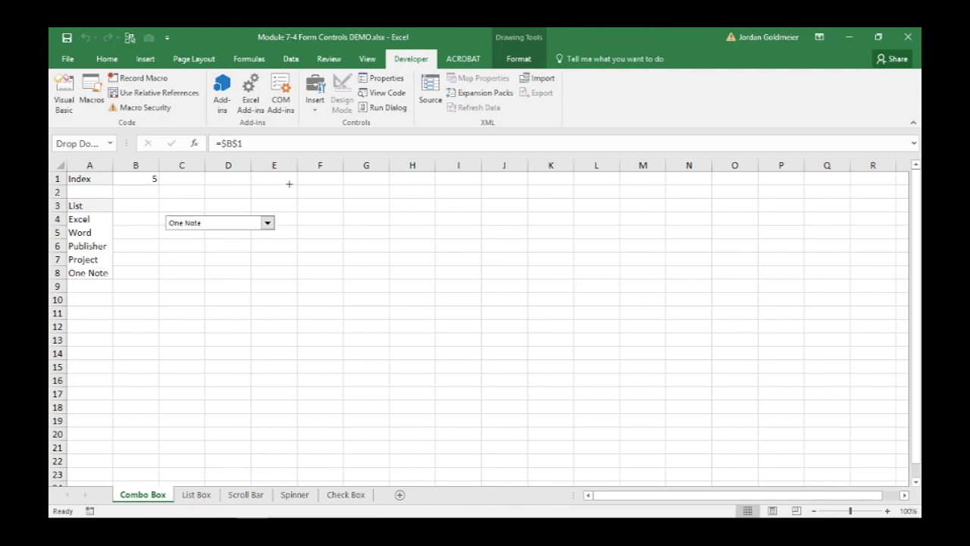
pyautogui.moveTo(220, 223); pyautogui.dragTo(232, 228)
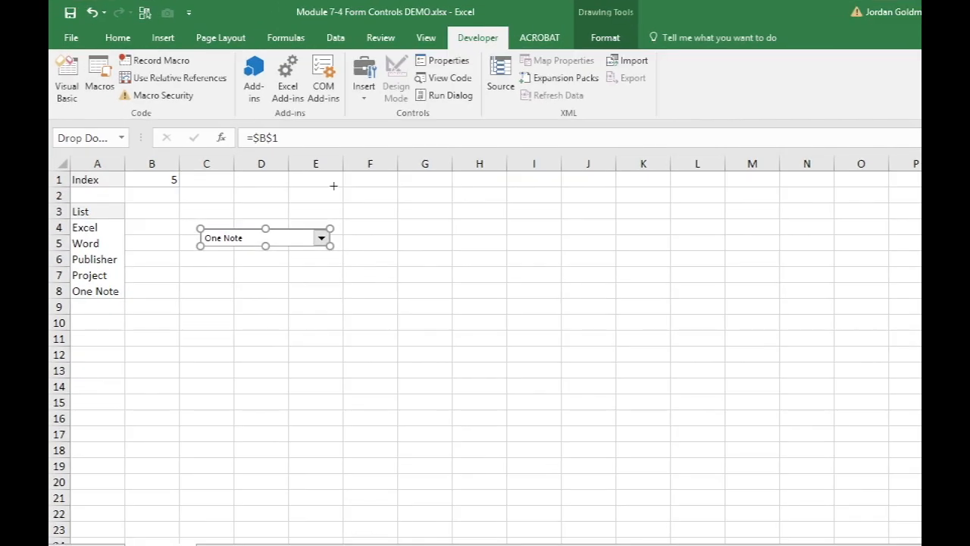
pyautogui.press('Escape')
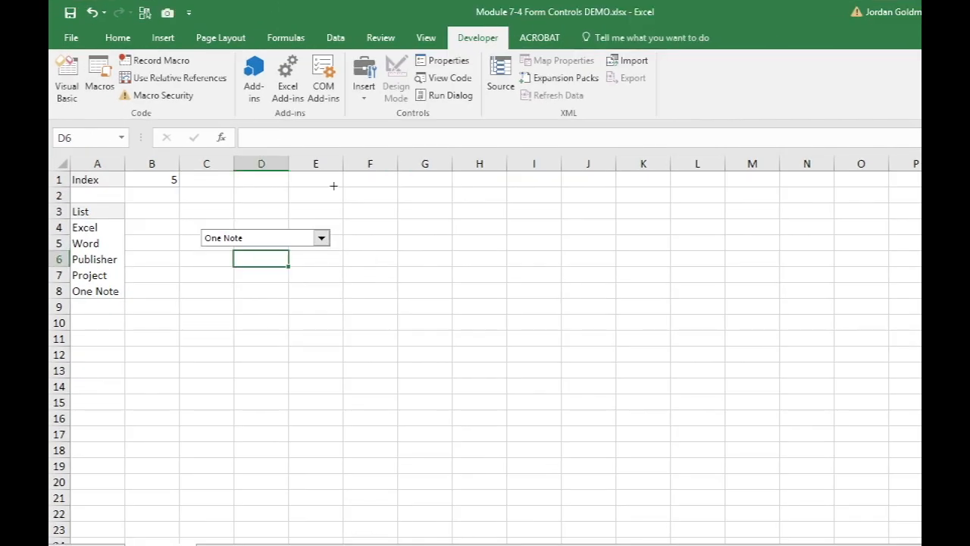
pyautogui.press('F2')
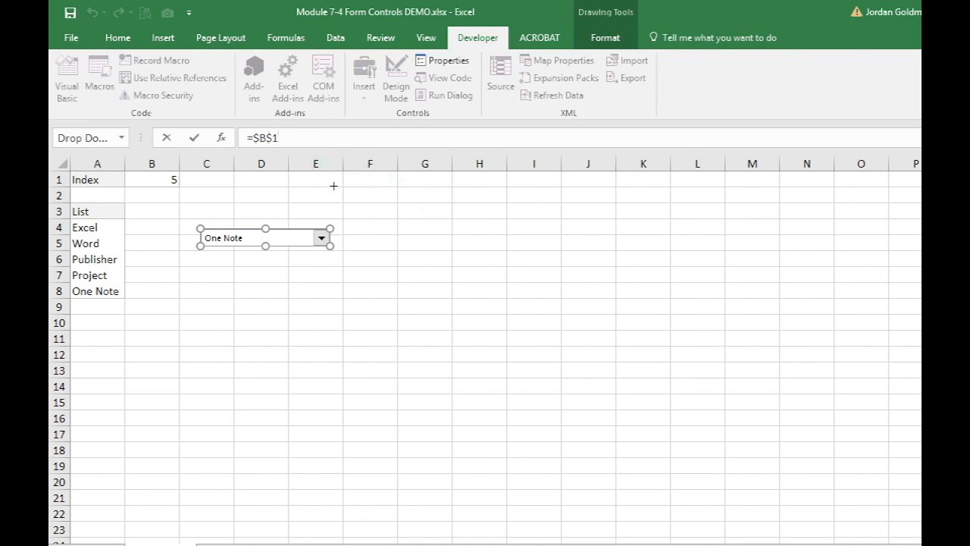
pyautogui.press('Escape')
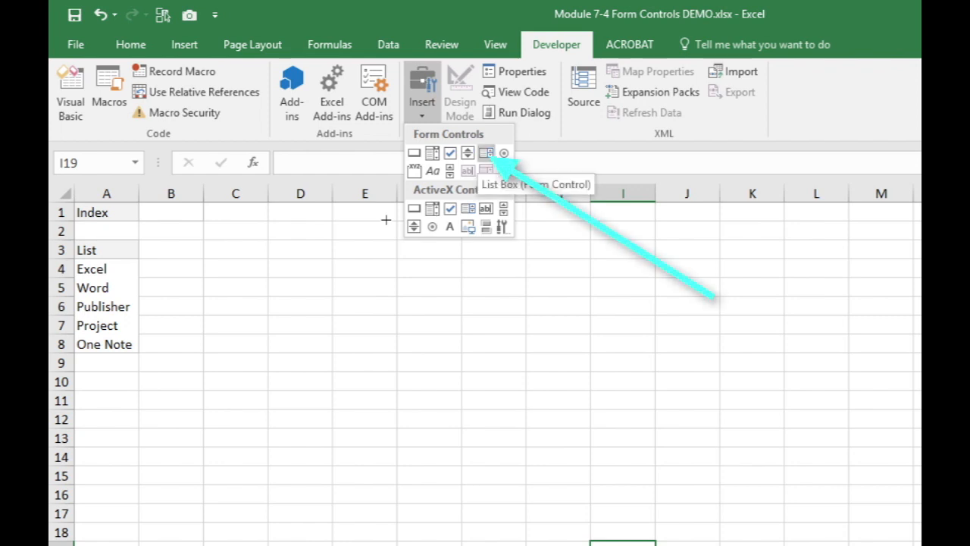
# Draw a list box form control across columns B to E, rows 3 to 9, with input range $A$4:$A$8 and cell link $B$1
pyautogui.click(485, 153)
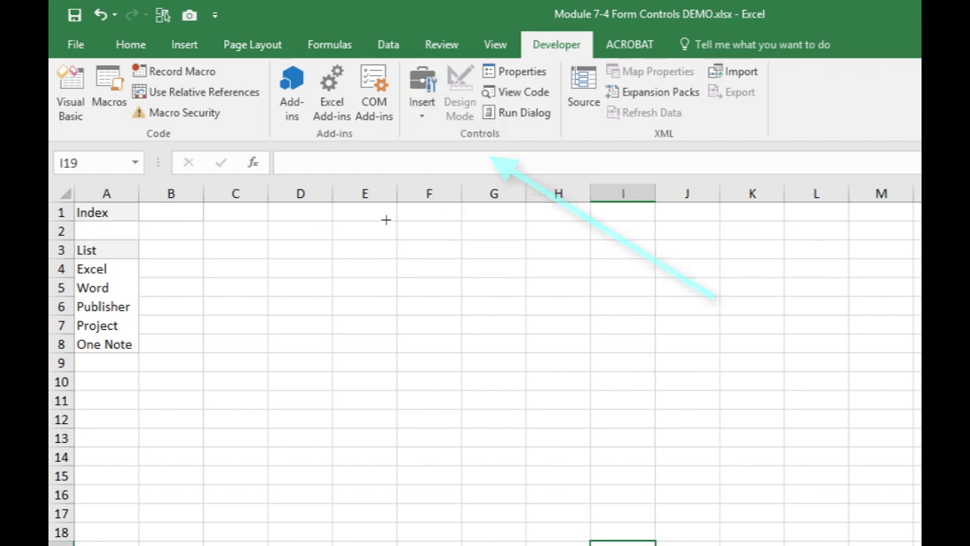
pyautogui.moveTo(171, 235)
pyautogui.mouseDown()
pyautogui.moveTo(316, 355)
pyautogui.moveTo(383, 390)
pyautogui.moveTo(386, 367)
pyautogui.mouseUp()
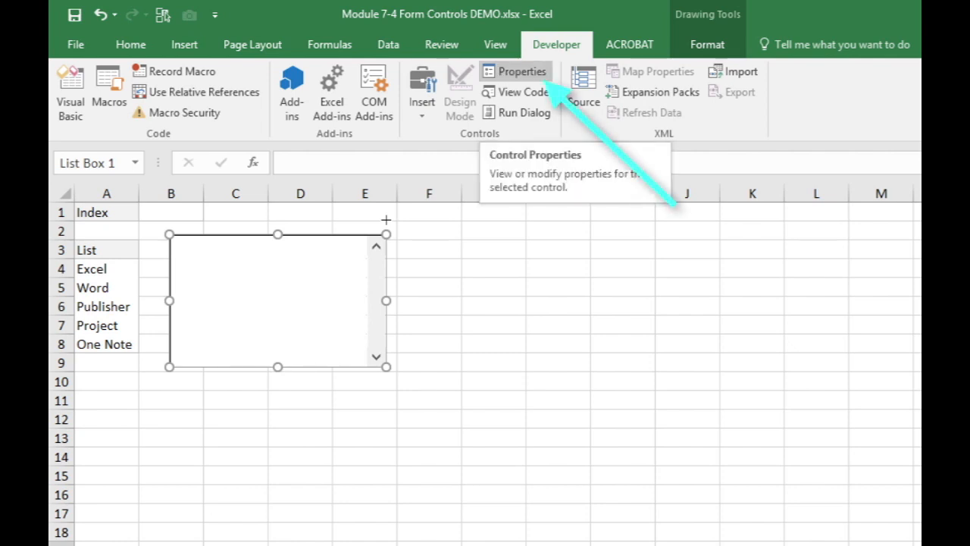
pyautogui.click(522, 71)
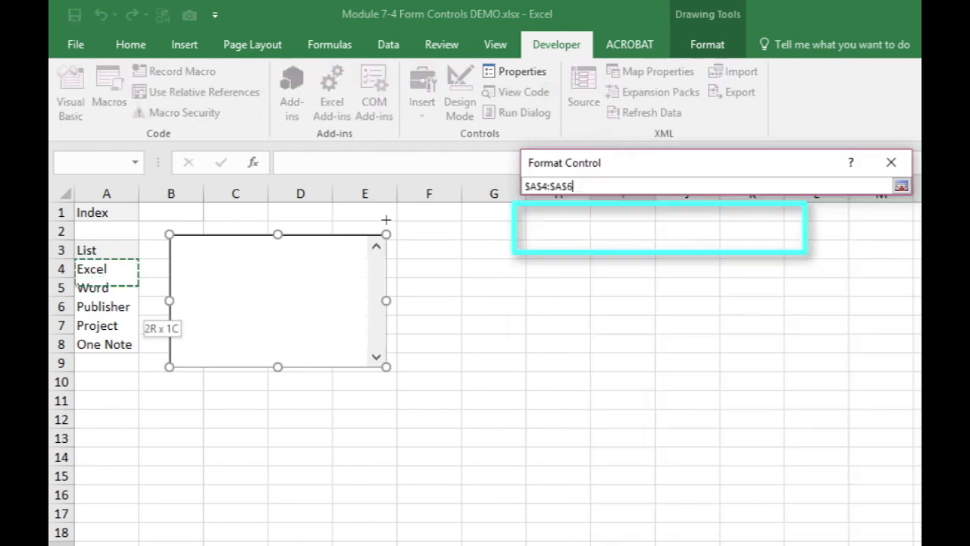
pyautogui.moveTo(114, 292); pyautogui.dragTo(113, 345)
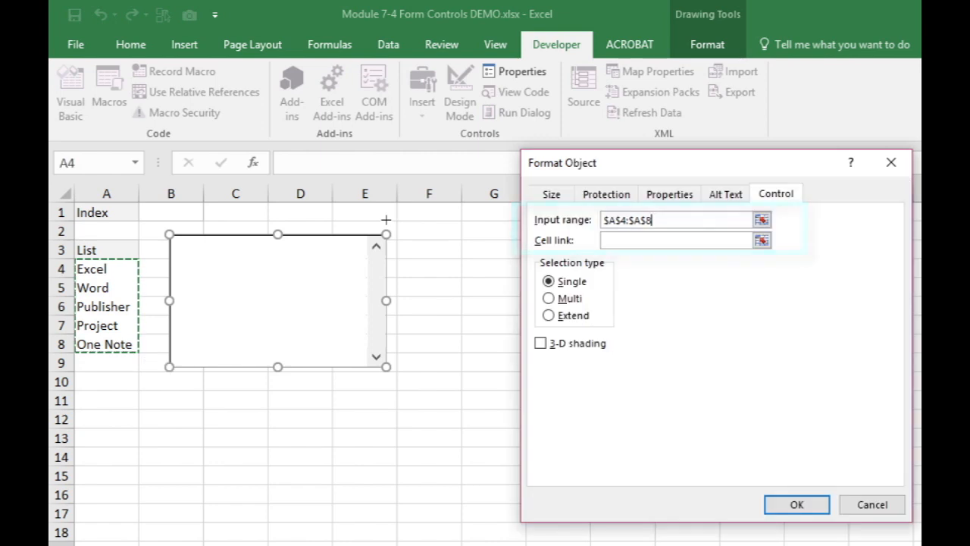
pyautogui.click(675, 240)
pyautogui.click(171, 213)
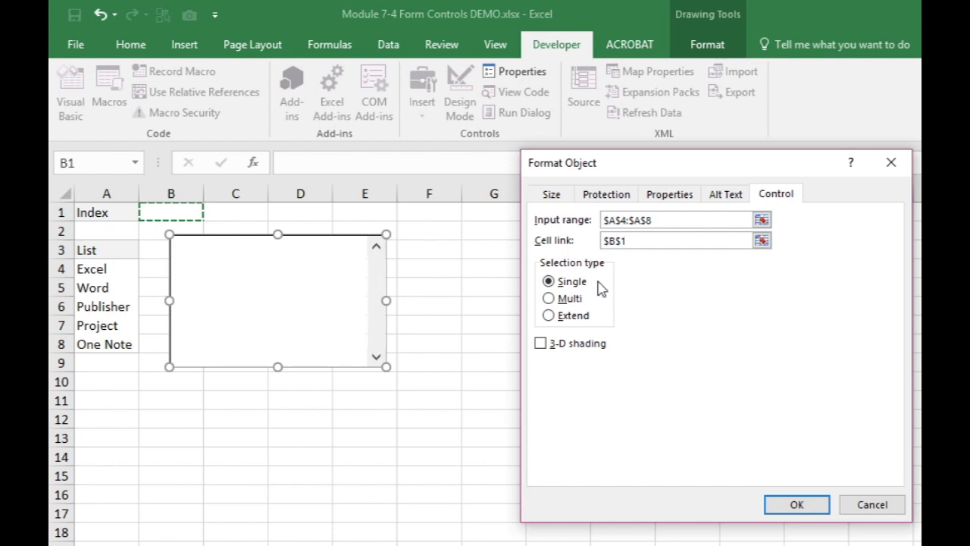
pyautogui.click(793, 503)
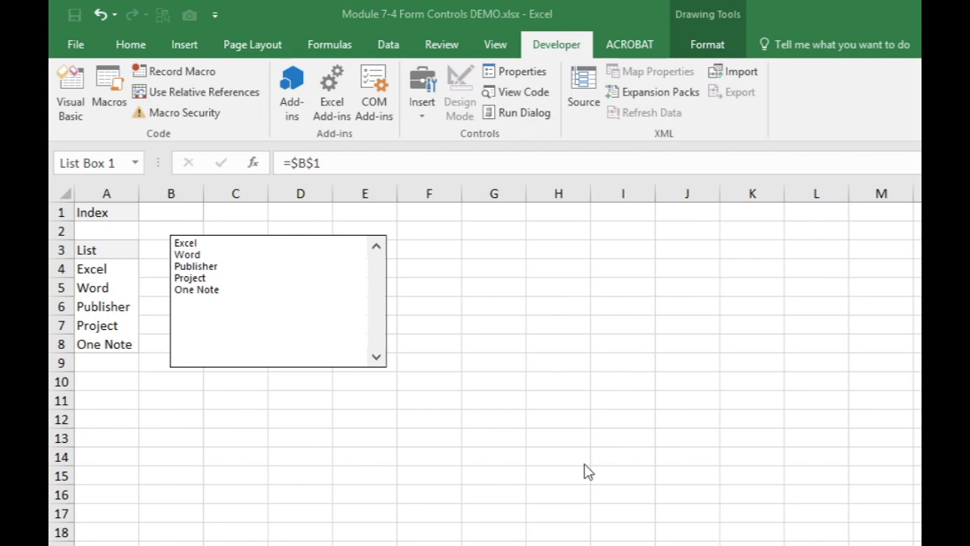
# Deselect the list box and test it by choosing Publisher, Project, Word, Publisher, Excel, Project and One Note in turn
pyautogui.keyDown('ctrl'); pyautogui.click(210, 251); pyautogui.keyUp('ctrl')
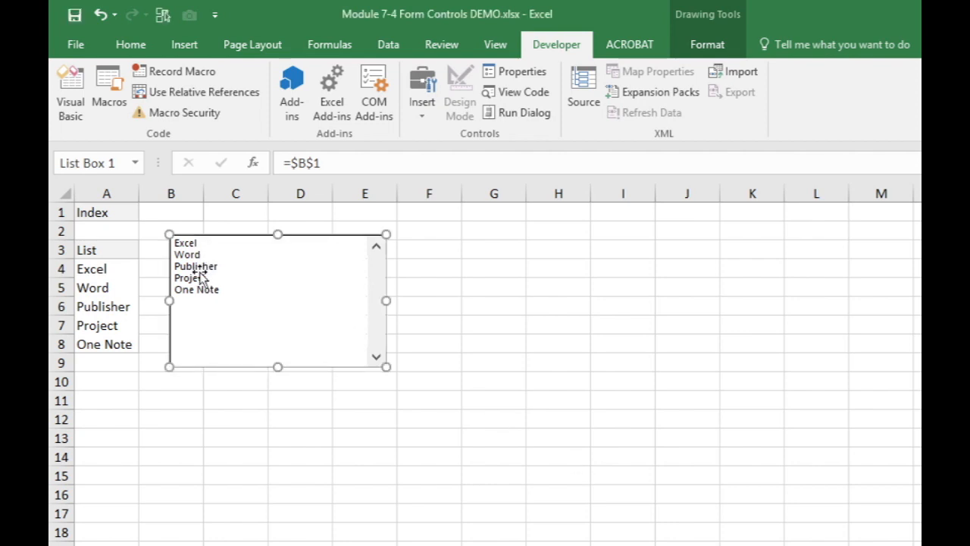
pyautogui.click(502, 282)
pyautogui.click(193, 267)
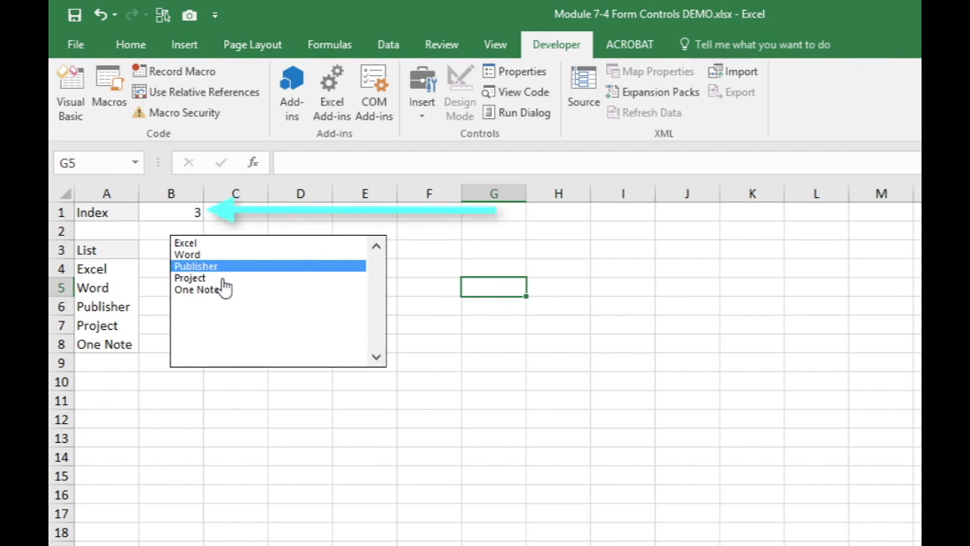
pyautogui.click(210, 278)
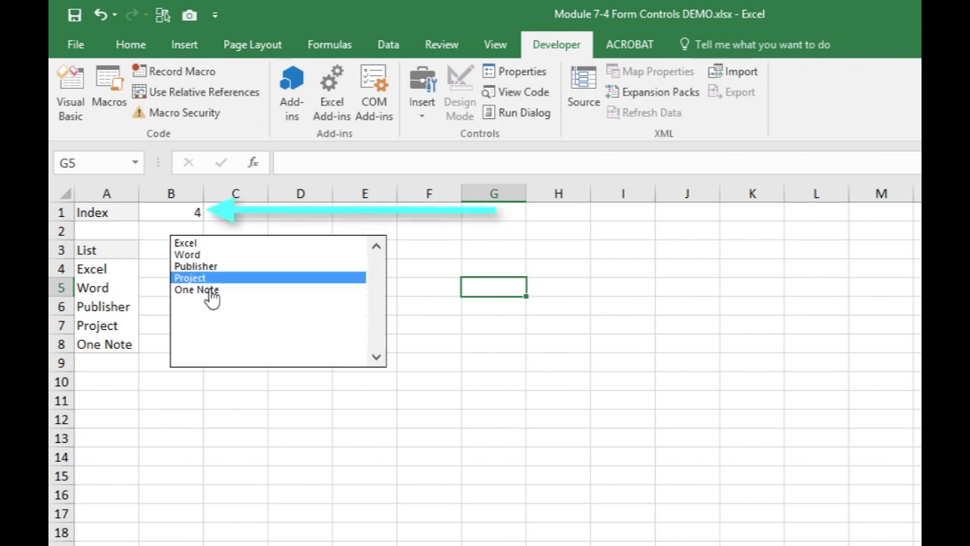
pyautogui.rightClick(211, 295)
pyautogui.press('Escape')
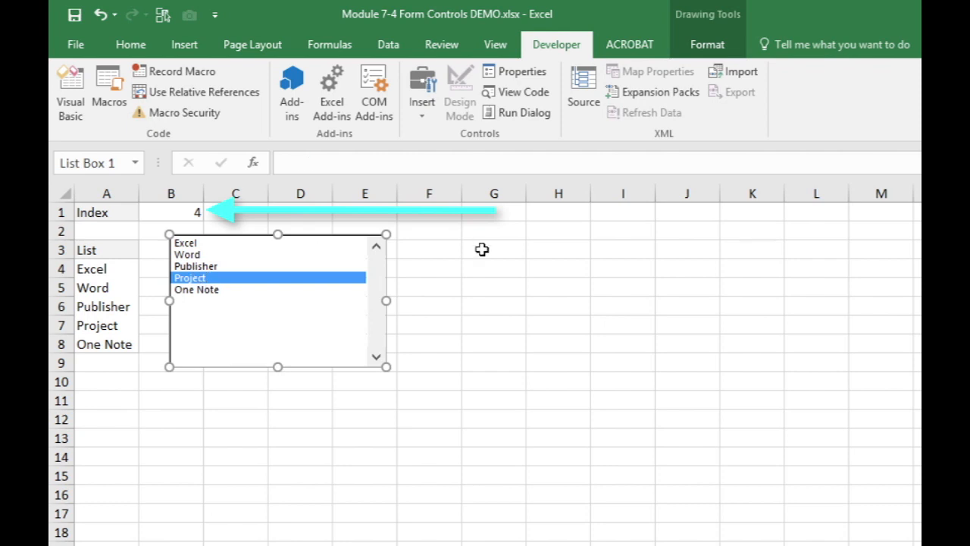
pyautogui.click(482, 249)
pyautogui.click(190, 256)
pyautogui.click(189, 267)
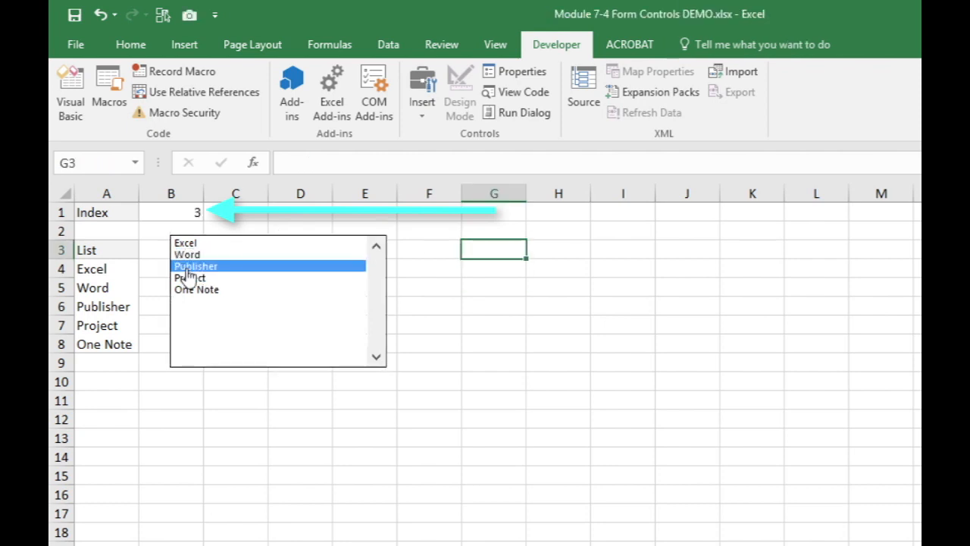
pyautogui.click(187, 243)
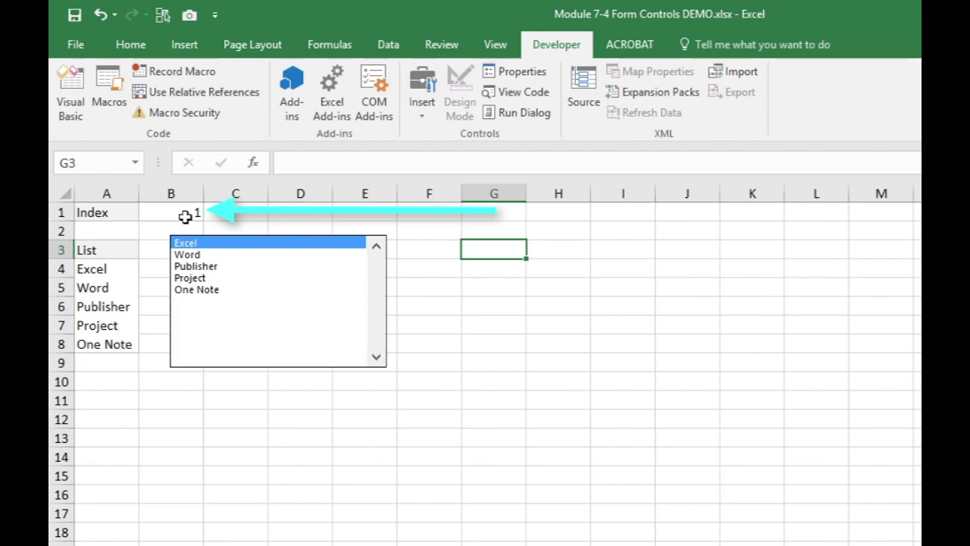
pyautogui.click(187, 278)
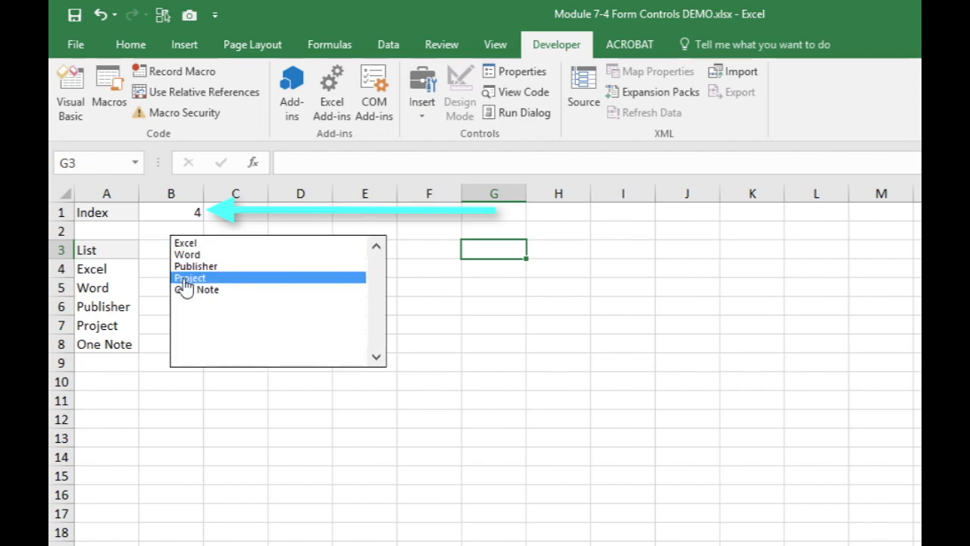
pyautogui.click(185, 291)
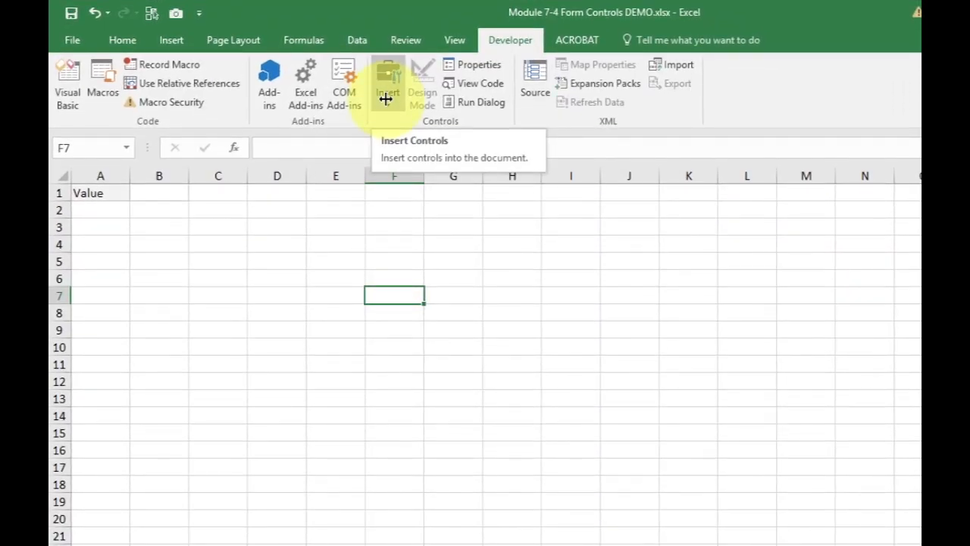
# Draw a vertical scroll bar form control in column B from row 3 to row 20, and deselect it
pyautogui.click(386, 101)
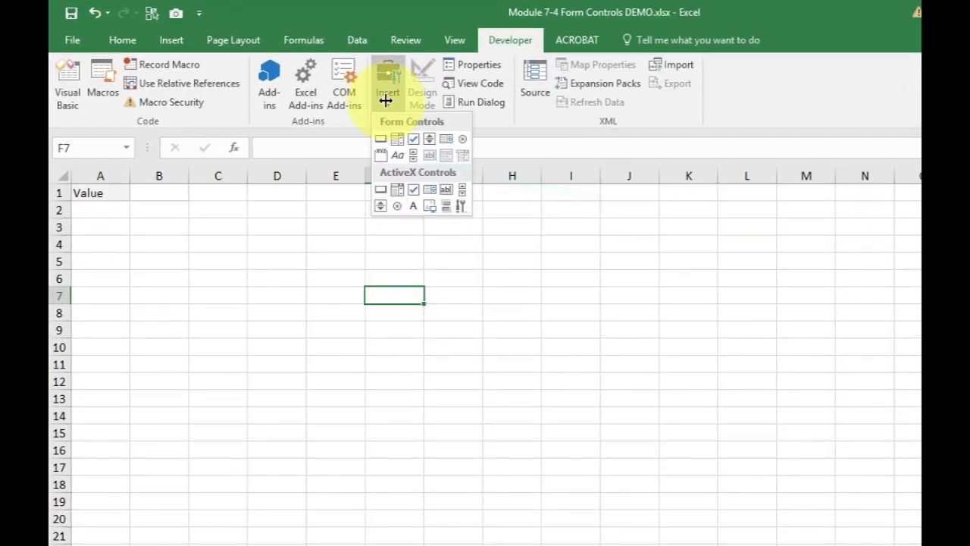
pyautogui.click(411, 156)
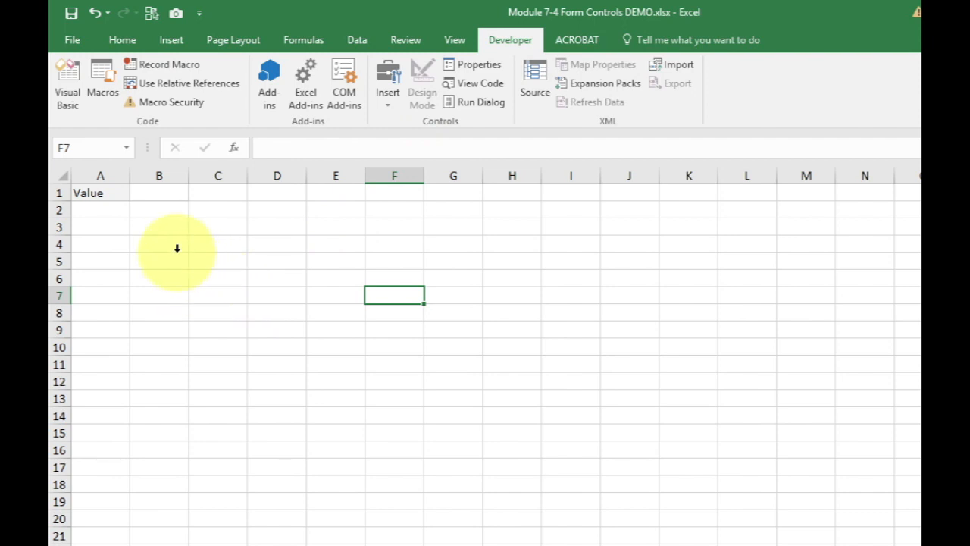
pyautogui.click(387, 100)
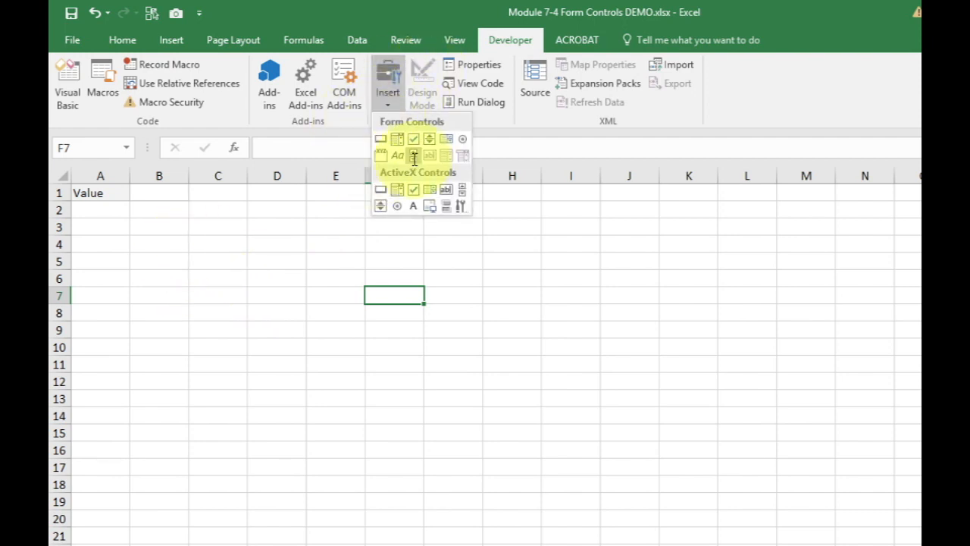
pyautogui.click(414, 156)
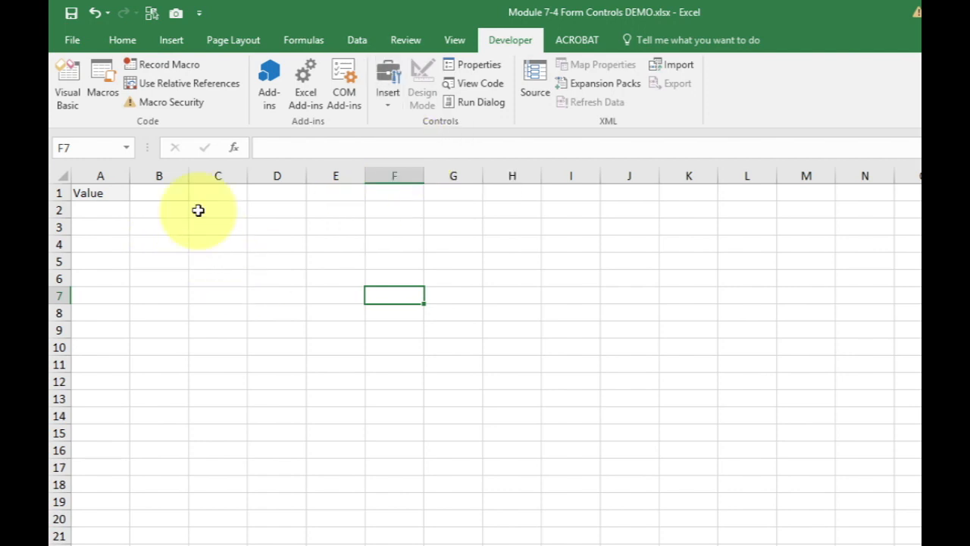
pyautogui.click(387, 95)
pyautogui.click(412, 157)
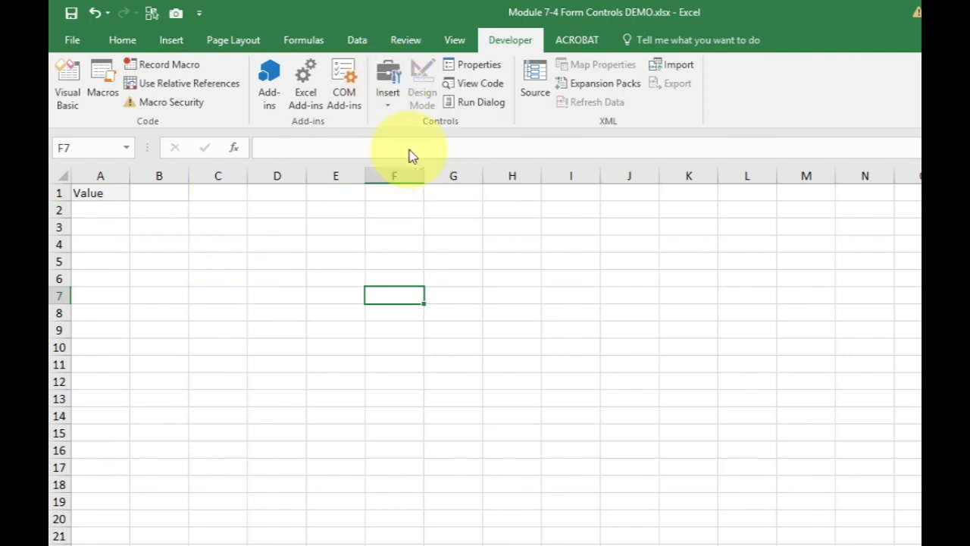
pyautogui.moveTo(164, 223)
pyautogui.mouseDown()
pyautogui.moveTo(234, 439)
pyautogui.moveTo(223, 490)
pyautogui.moveTo(204, 509)
pyautogui.moveTo(184, 508)
pyautogui.moveTo(209, 513)
pyautogui.moveTo(184, 526)
pyautogui.mouseUp()
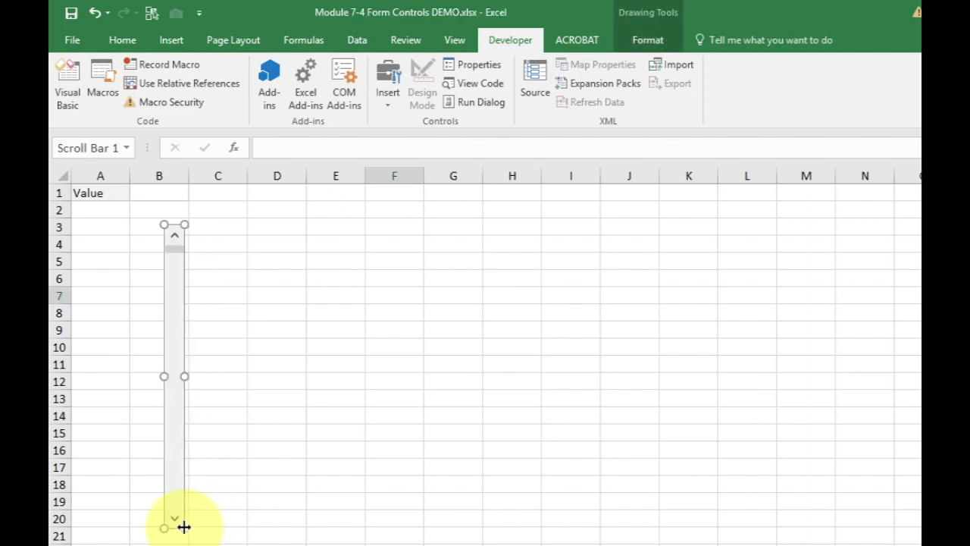
pyautogui.click(321, 241)
# Draw a horizontal scroll bar form control across columns D to K in rows 2 and 3, and deselect it
pyautogui.click(383, 97)
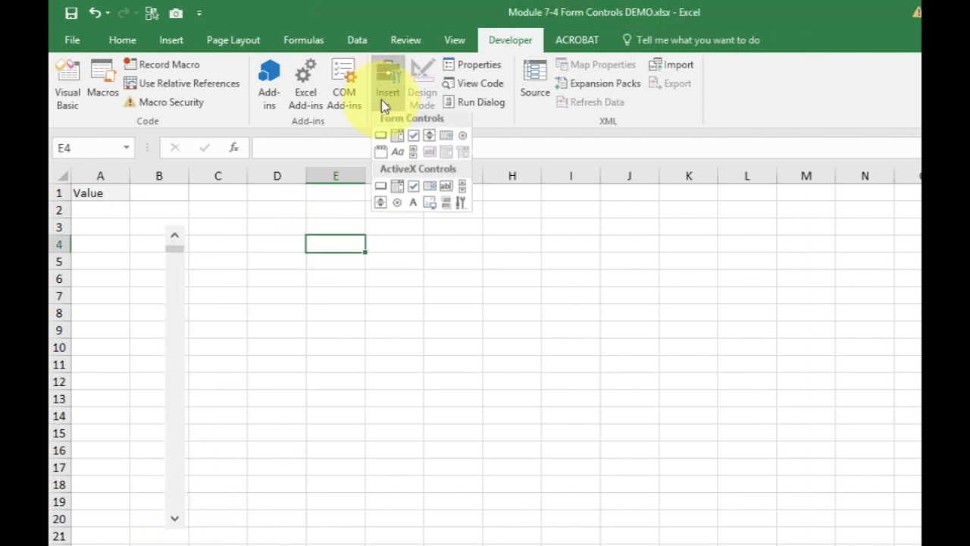
pyautogui.click(410, 155)
pyautogui.moveTo(247, 207); pyautogui.dragTo(709, 226)
pyautogui.click(303, 291)
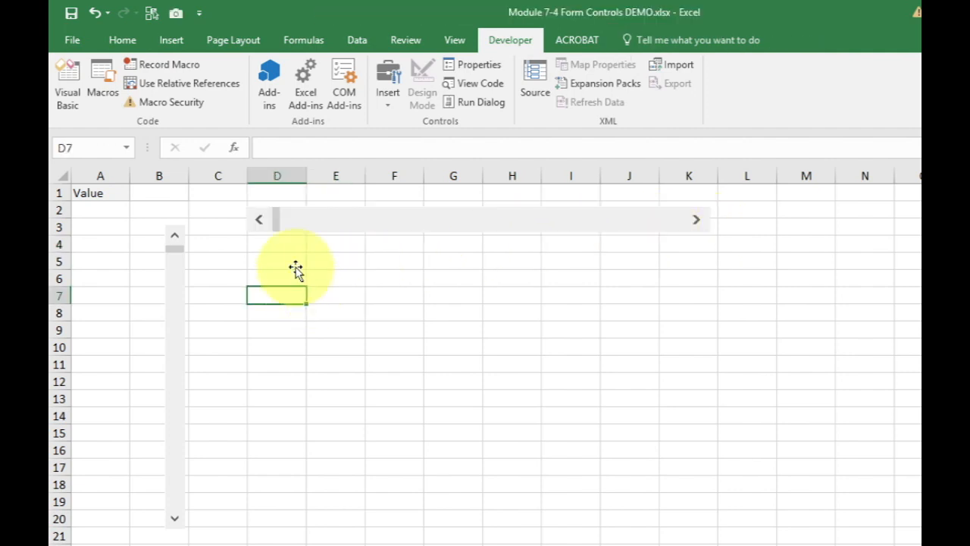
# Try out the horizontal scroll bar by moving its slider, and delete the control
pyautogui.moveTo(277, 218); pyautogui.dragTo(535, 232)
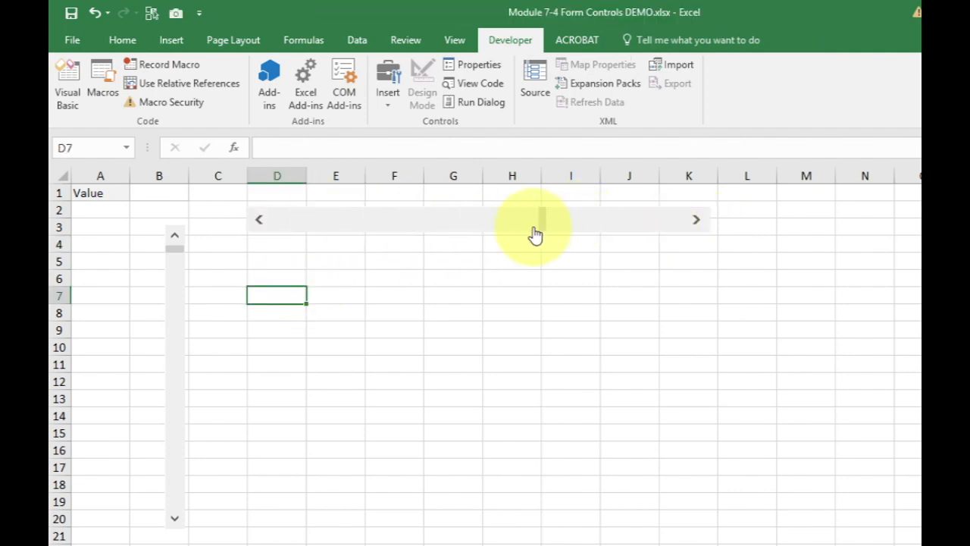
pyautogui.click(493, 232)
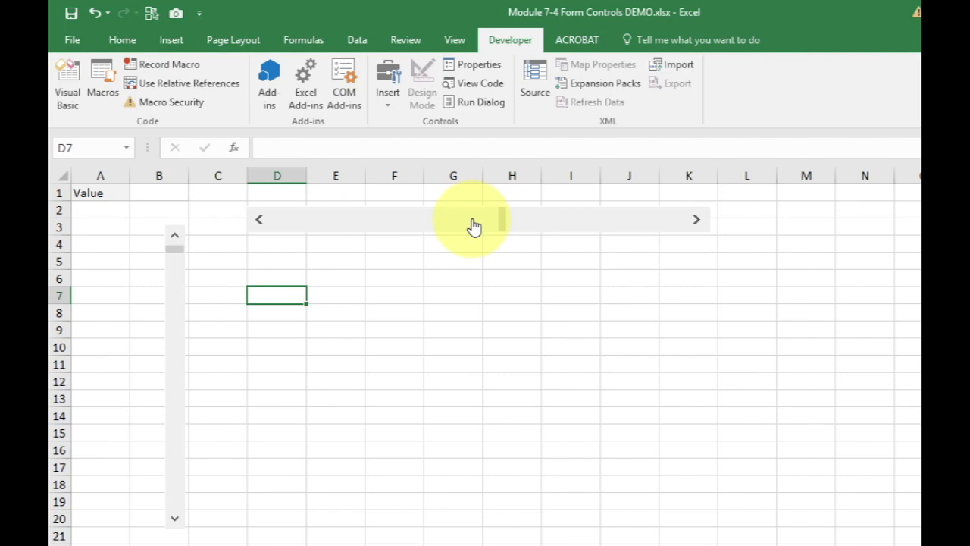
pyautogui.keyDown('ctrl'); pyautogui.click(473, 223); pyautogui.keyUp('ctrl')
pyautogui.press('Delete')
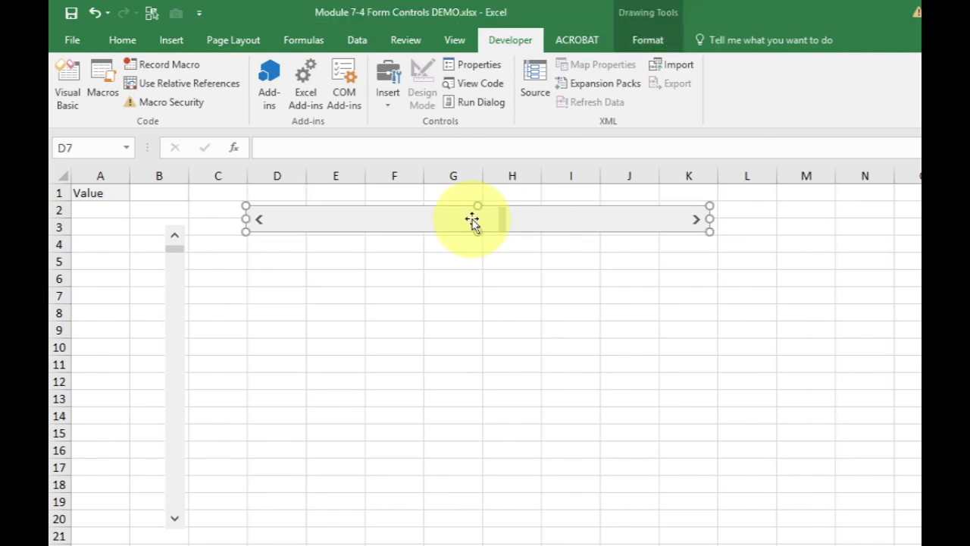
# Test the vertical scroll bar by moving its slider to around row 6, and select the control
pyautogui.click(181, 314)
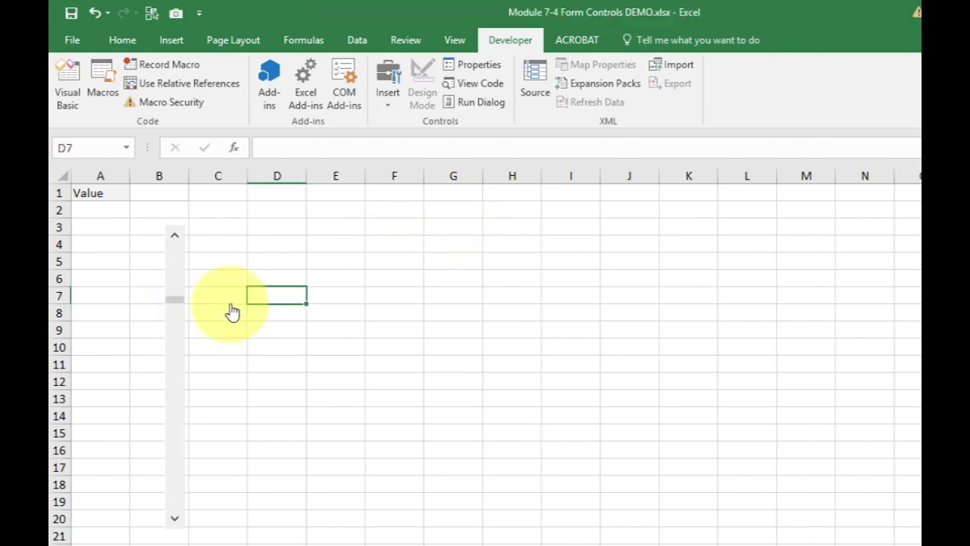
pyautogui.click(177, 289)
pyautogui.moveTo(174, 282)
pyautogui.mouseDown()
pyautogui.moveTo(174, 448)
pyautogui.moveTo(173, 265)
pyautogui.moveTo(182, 409)
pyautogui.moveTo(192, 290)
pyautogui.moveTo(176, 281)
pyautogui.mouseUp()
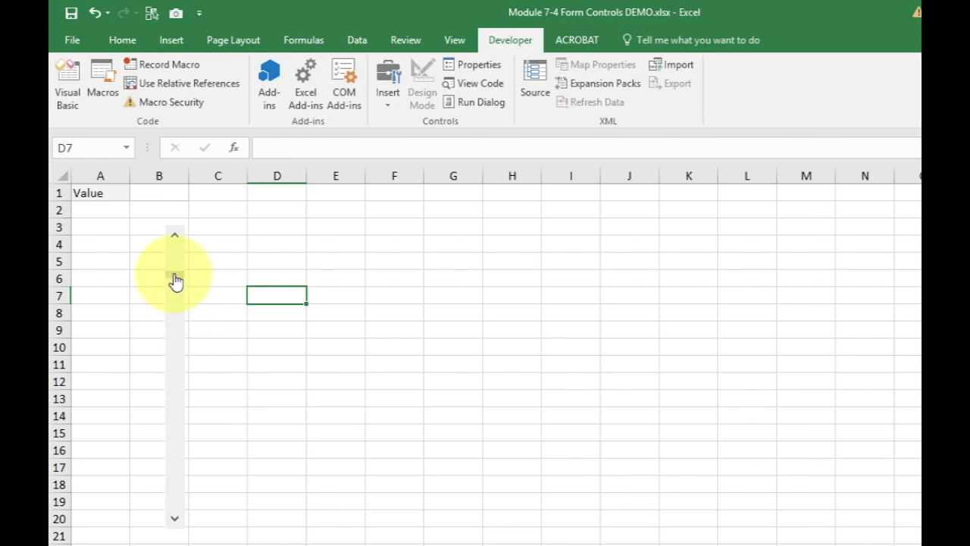
pyautogui.moveTo(176, 281); pyautogui.dragTo(175, 268)
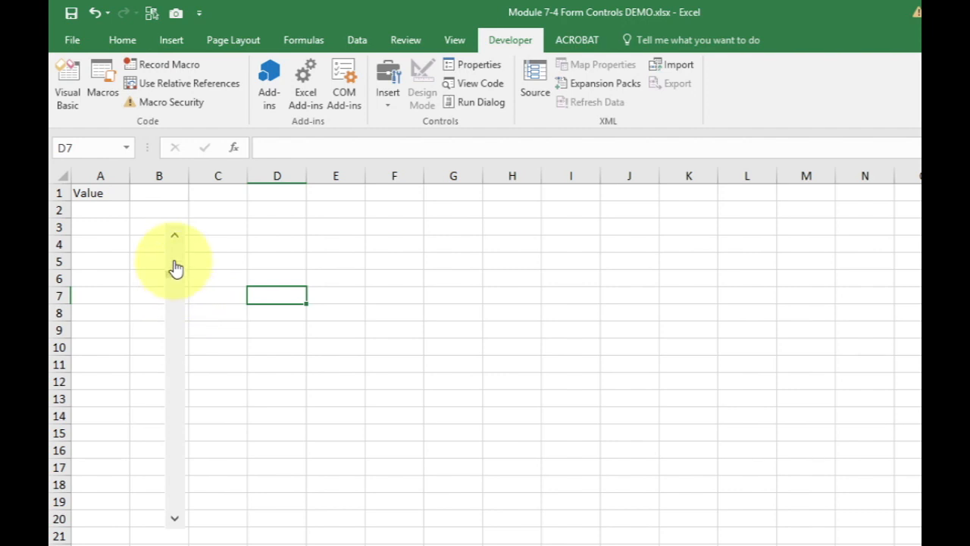
# Link the vertical scroll bar to cell B1, and test the link by moving the slider until the cell holds 14
pyautogui.click(294, 147)
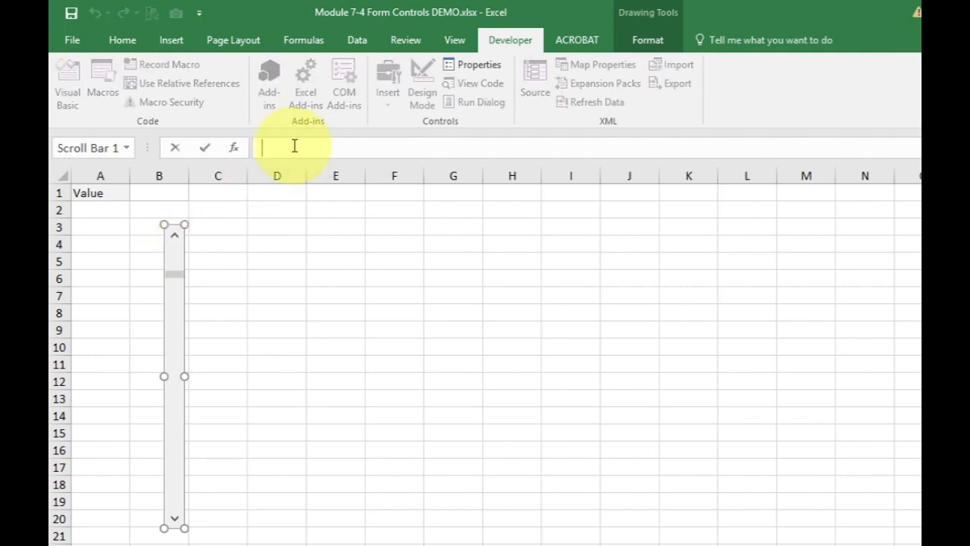
pyautogui.write('=')
pyautogui.click(154, 191)
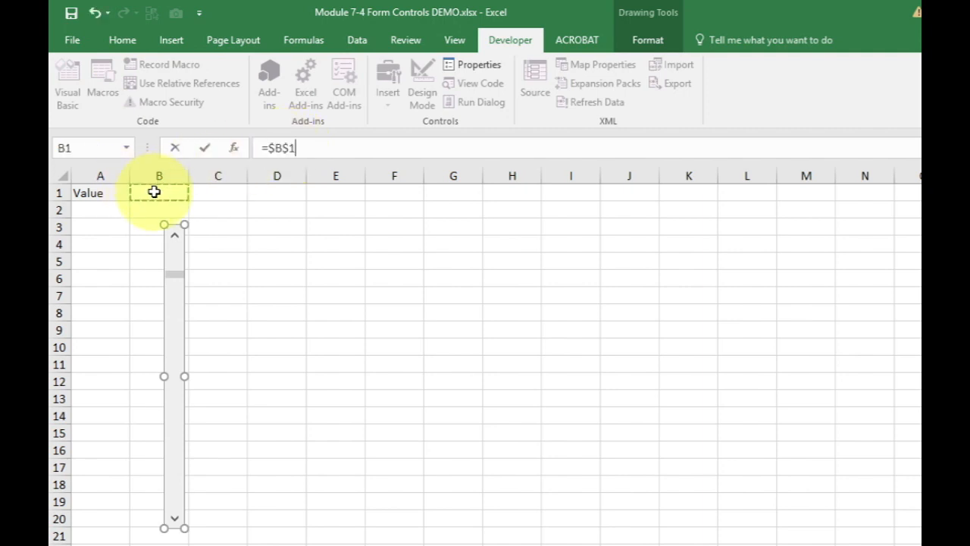
pyautogui.press('Return')
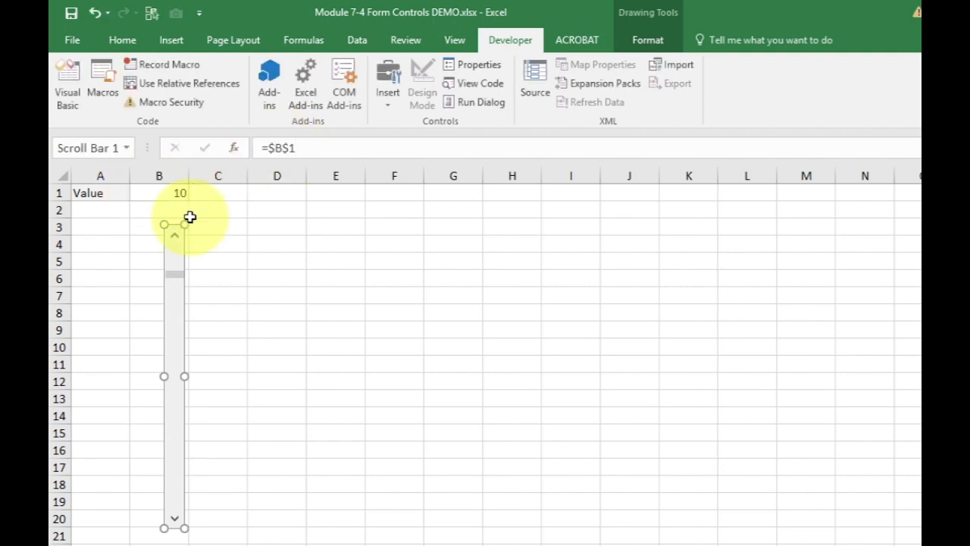
pyautogui.click(409, 346)
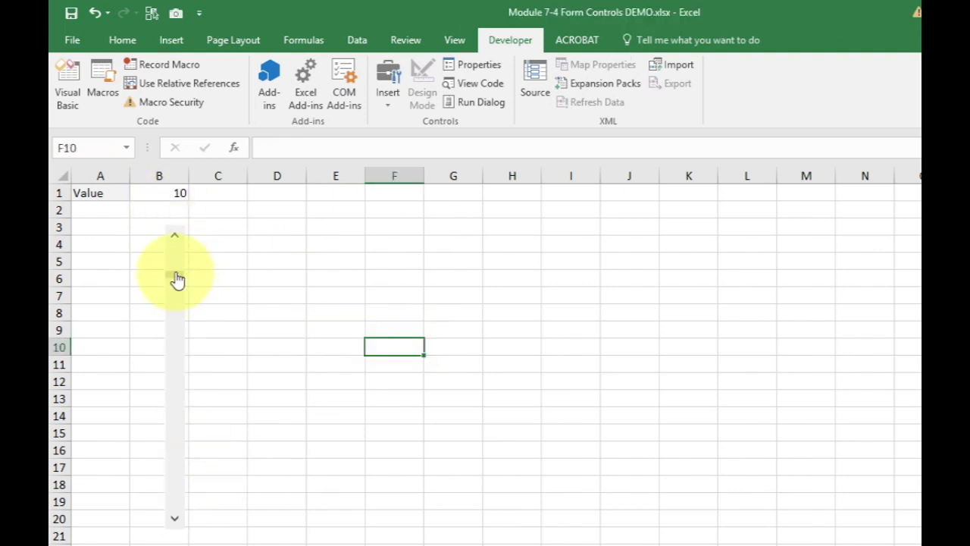
pyautogui.moveTo(179, 279)
pyautogui.mouseDown()
pyautogui.moveTo(177, 449)
pyautogui.moveTo(173, 262)
pyautogui.moveTo(181, 449)
pyautogui.moveTo(182, 273)
pyautogui.moveTo(194, 372)
pyautogui.moveTo(173, 442)
pyautogui.moveTo(169, 286)
pyautogui.mouseUp()
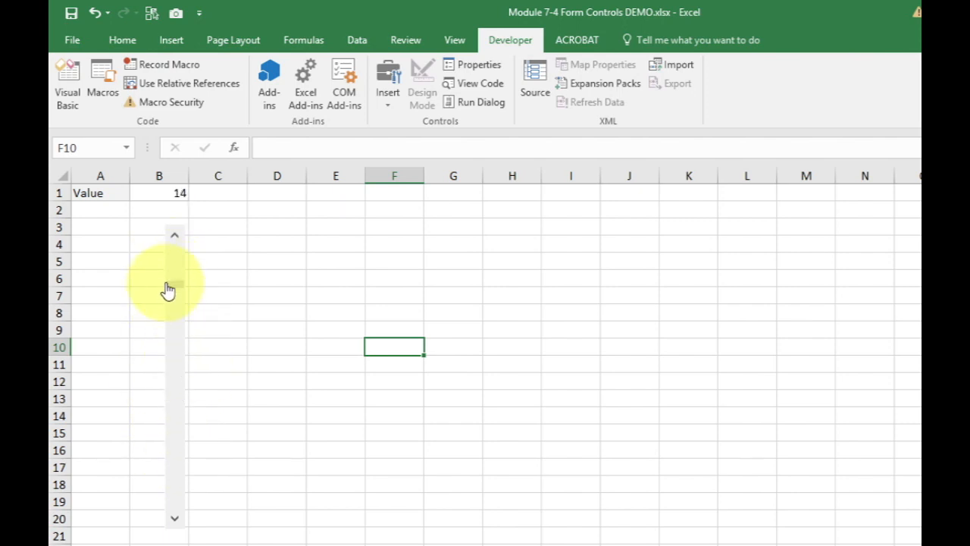
# Examine the scroll bar's control settings: current, minimum and maximum values, incremental change, page change and cell link
pyautogui.rightClick(173, 261)
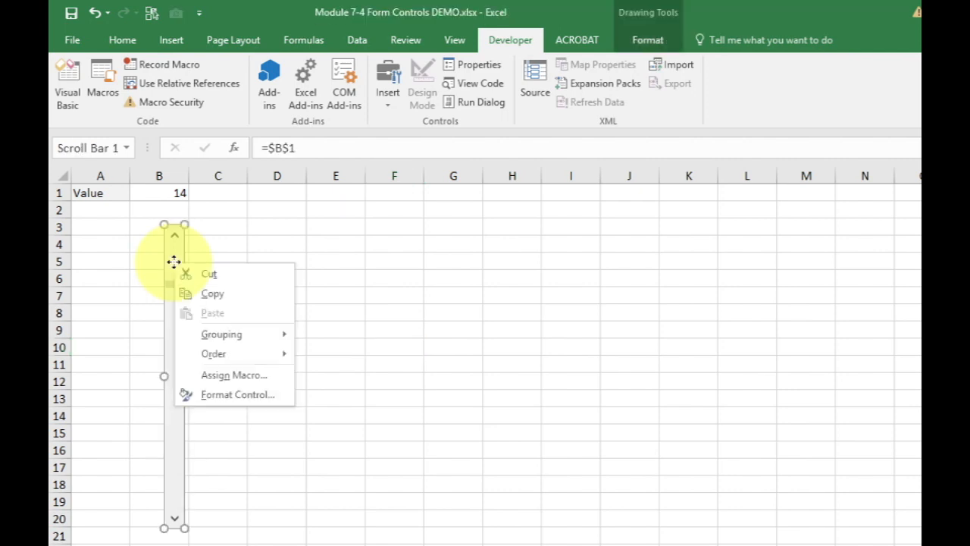
pyautogui.click(238, 393)
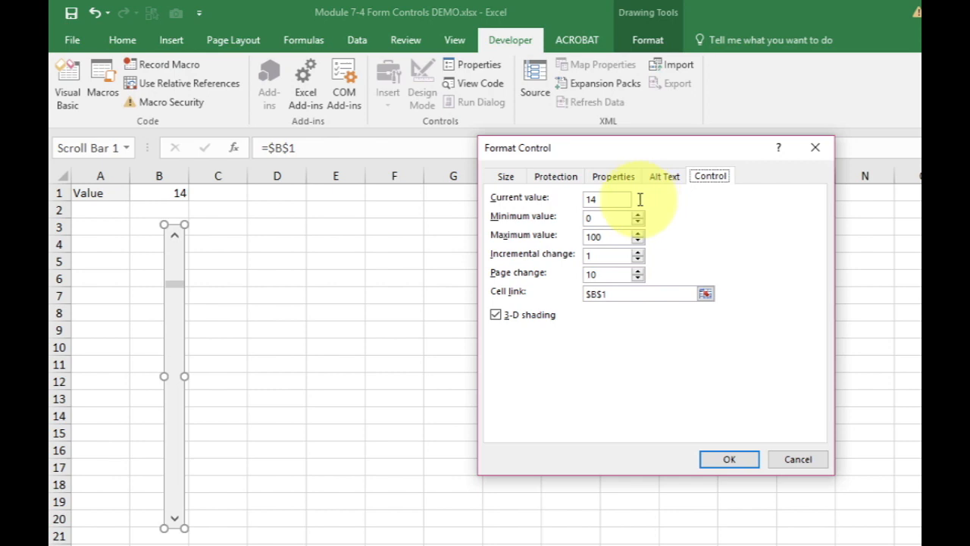
pyautogui.click(593, 199)
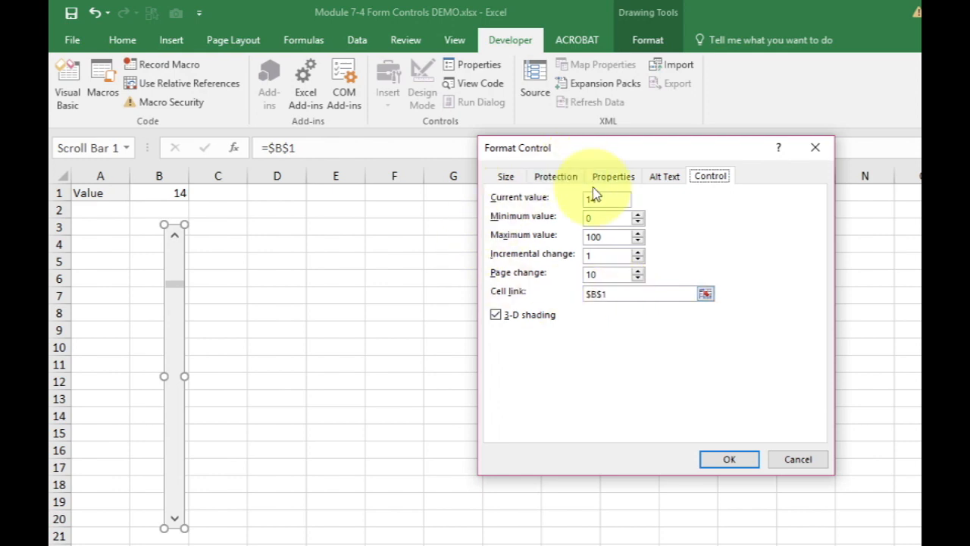
pyautogui.click(729, 460)
# Test the scroll bar by moving its slider to 34 and back to 8, and enter 50 in cell B1
pyautogui.click(453, 312)
pyautogui.click(186, 323)
pyautogui.click(185, 322)
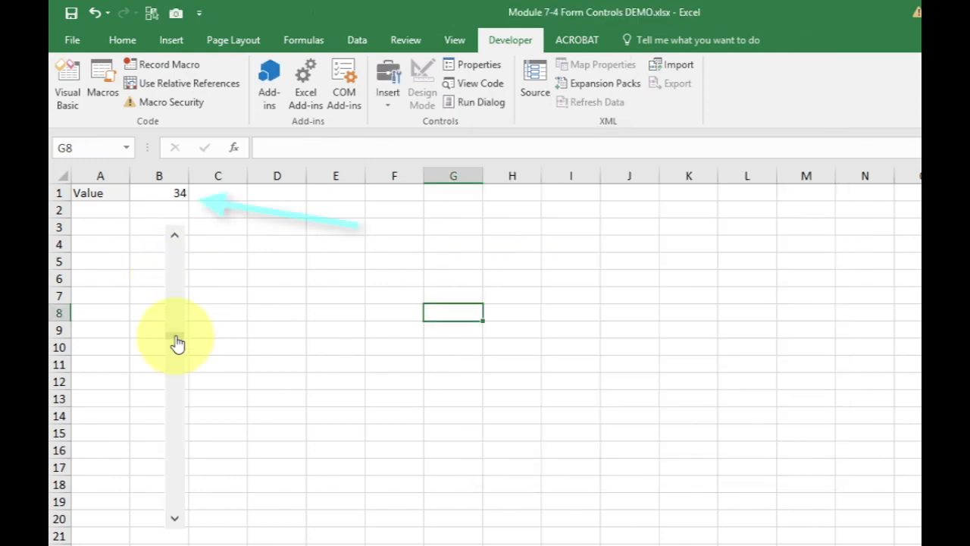
pyautogui.moveTo(177, 342)
pyautogui.mouseDown()
pyautogui.moveTo(177, 429)
pyautogui.moveTo(176, 272)
pyautogui.moveTo(184, 452)
pyautogui.moveTo(175, 276)
pyautogui.mouseUp()
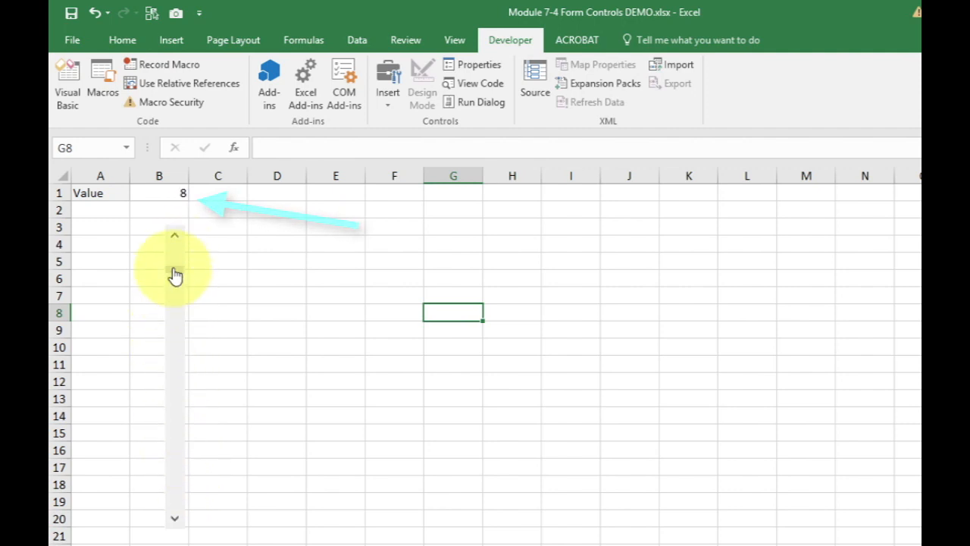
pyautogui.click(169, 194)
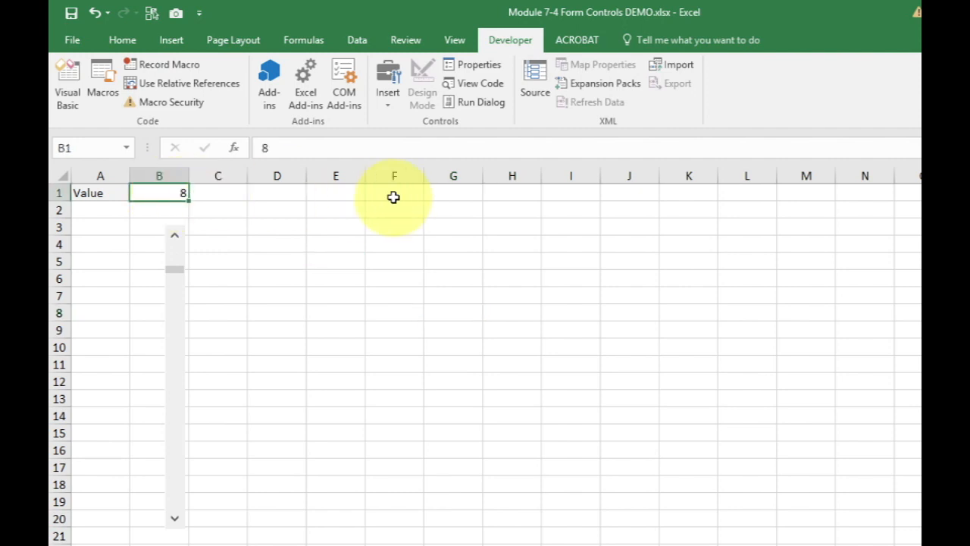
pyautogui.write('50')
pyautogui.press('Return')
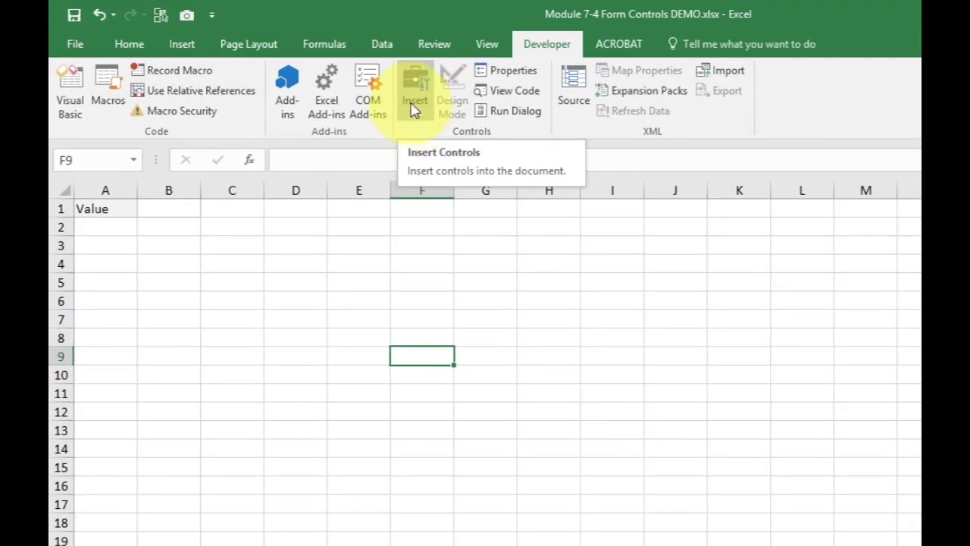
# Draw a spinner form control in column C across rows 4 to 8, make it narrower, and deselect it
pyautogui.click(415, 111)
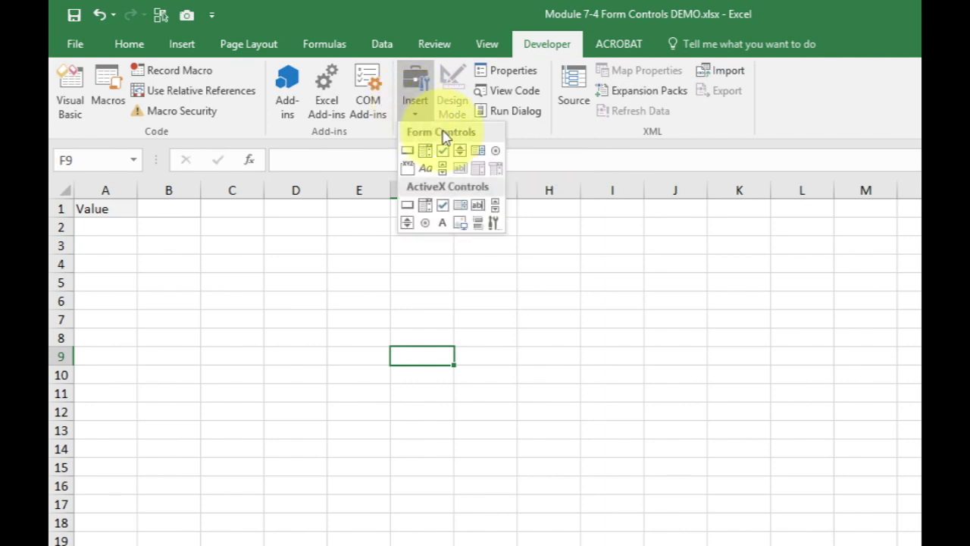
pyautogui.click(462, 152)
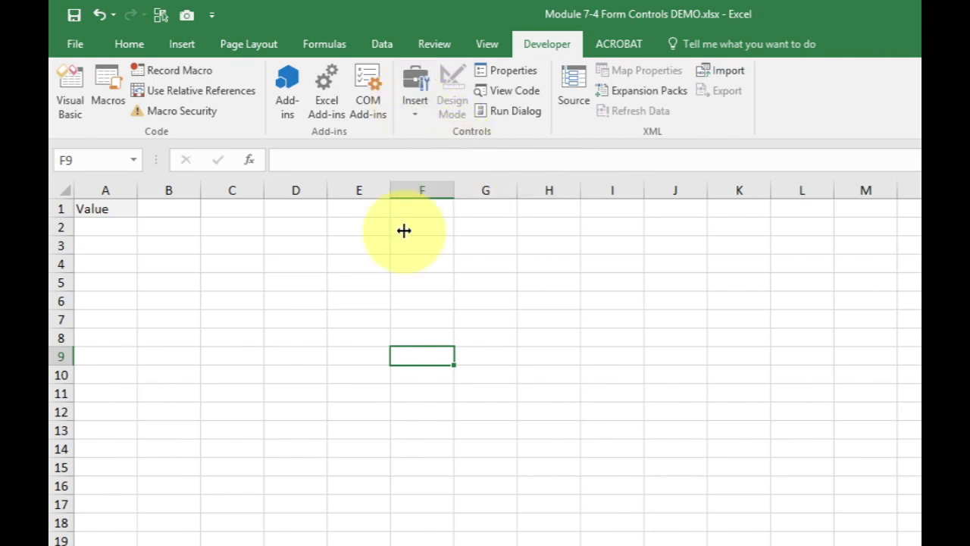
pyautogui.moveTo(215, 268); pyautogui.dragTo(259, 341)
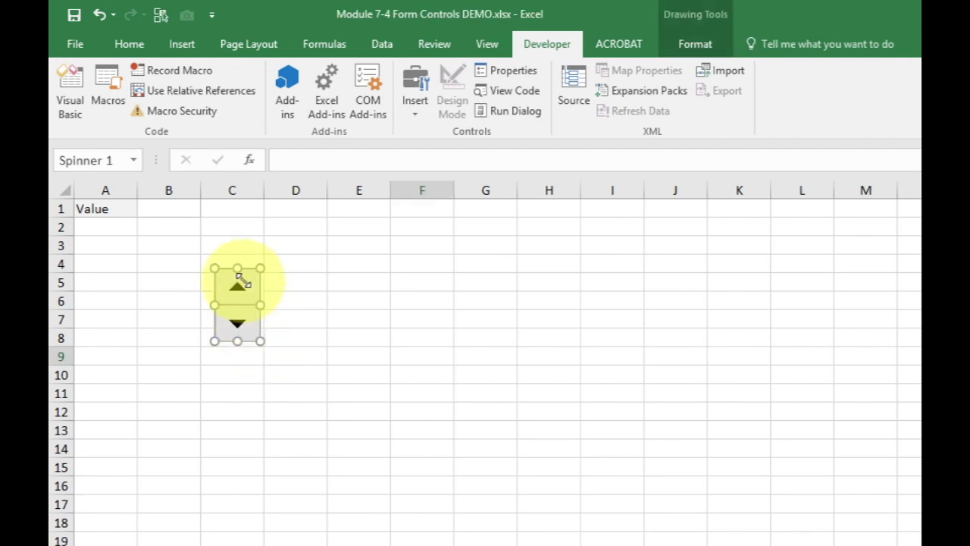
pyautogui.moveTo(260, 303); pyautogui.dragTo(240, 302)
pyautogui.click(294, 301)
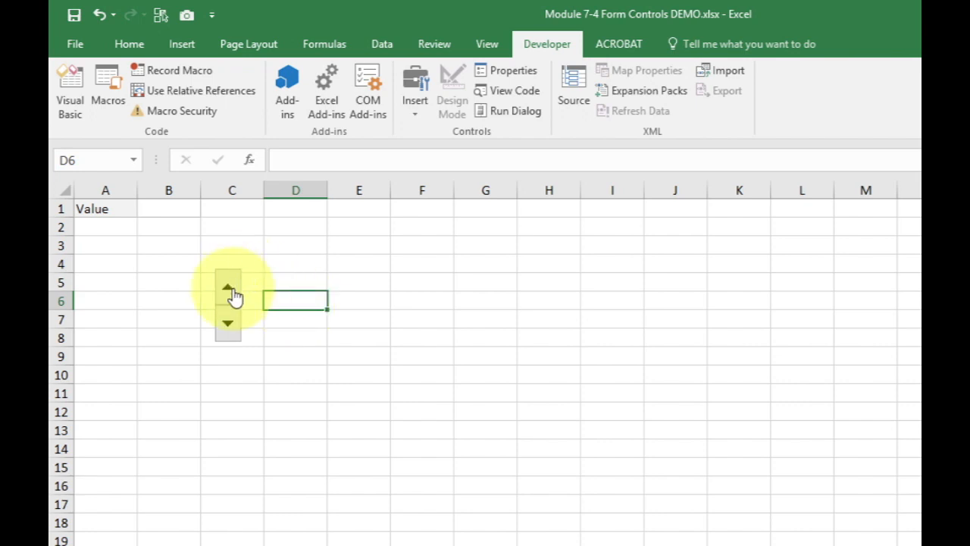
# Link the spinner to cell B1 with the reference =$B$1, and deselect the control
pyautogui.keyDown('ctrl'); pyautogui.click(234, 294); pyautogui.keyUp('ctrl')
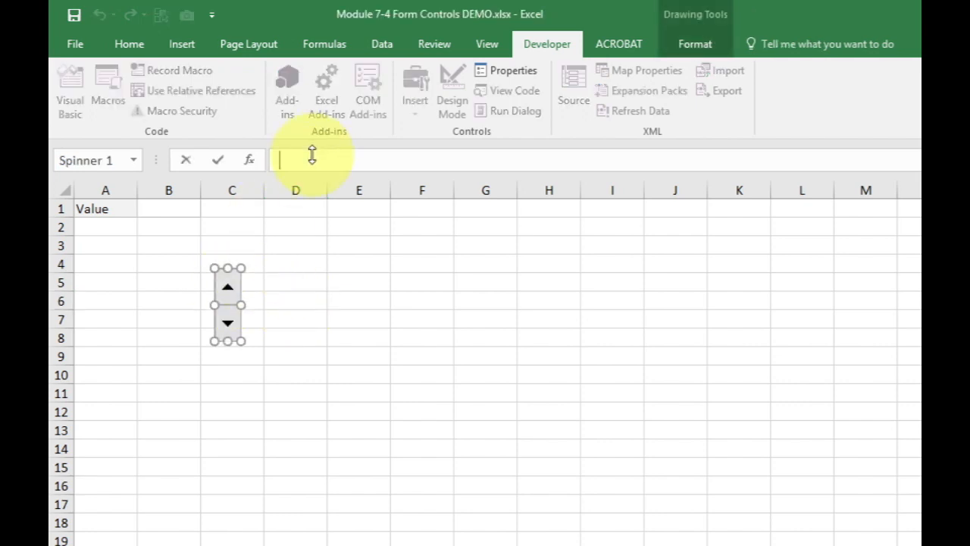
pyautogui.click(157, 209)
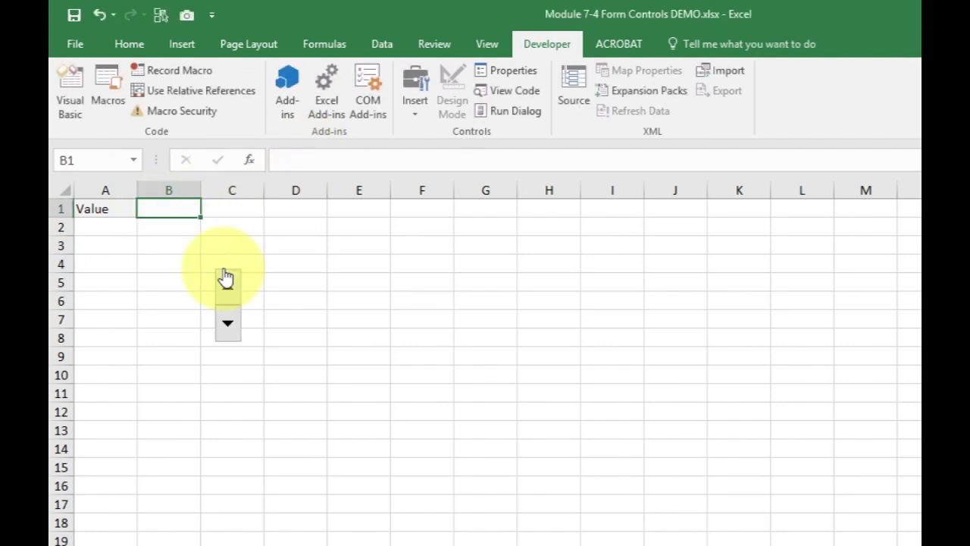
pyautogui.keyDown('ctrl'); pyautogui.click(231, 299); pyautogui.keyUp('ctrl')
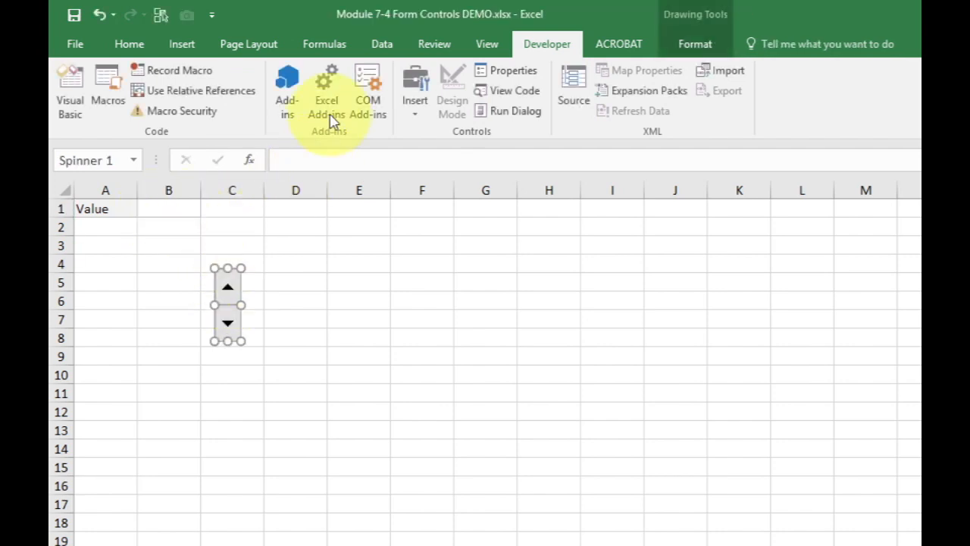
pyautogui.click(320, 154)
pyautogui.write('=')
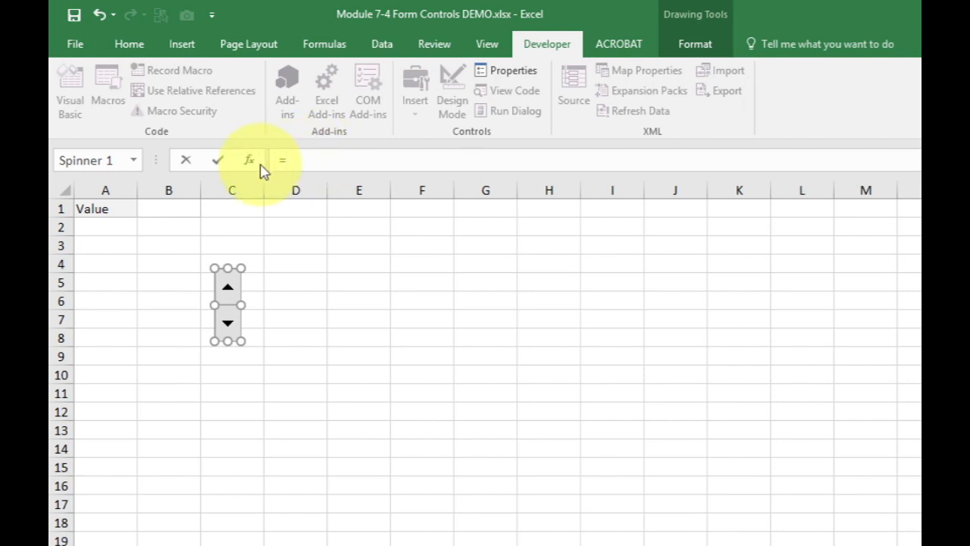
pyautogui.click(155, 206)
pyautogui.press('Return')
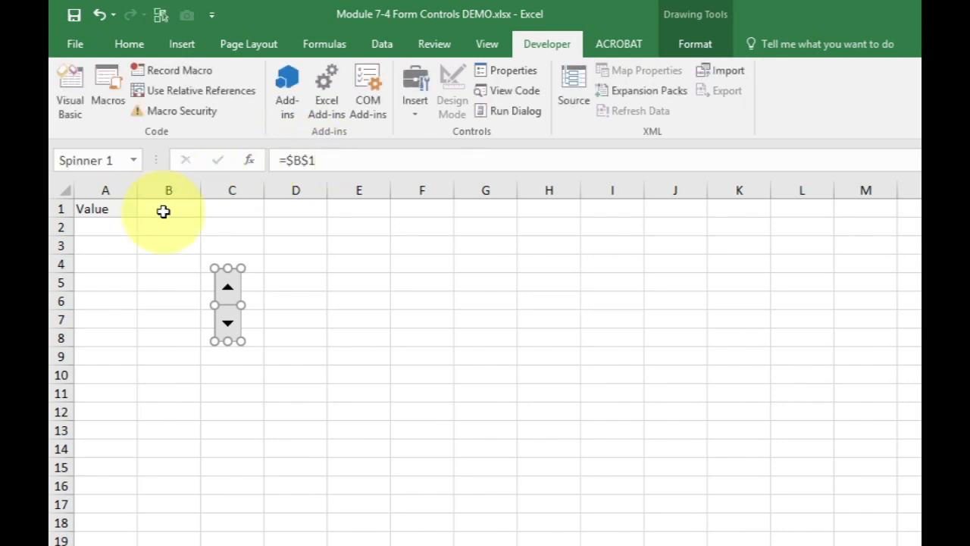
pyautogui.click(339, 280)
# Test the spinner by stepping cell B1 up to 9 and back down to 7, and select the control
pyautogui.click(227, 292)
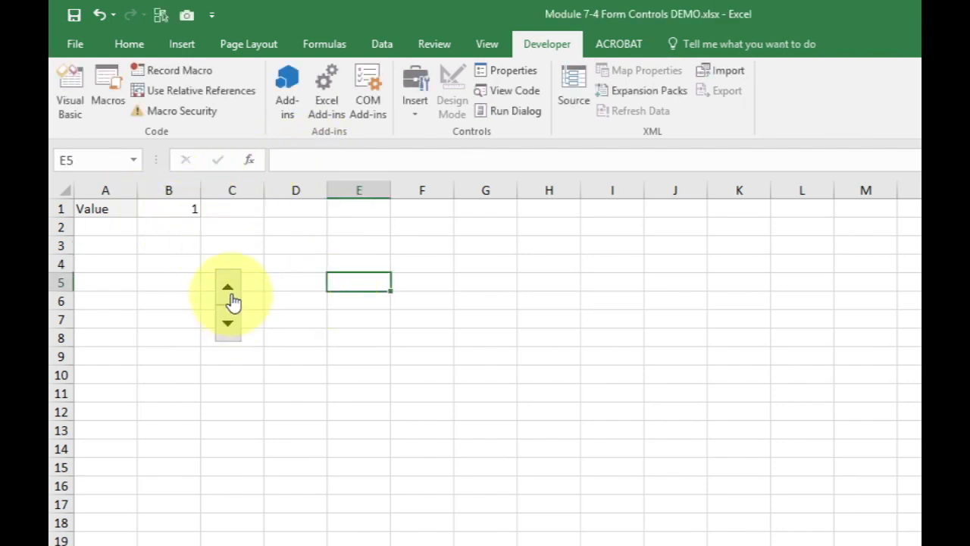
pyautogui.click(233, 300)
pyautogui.click(232, 300)
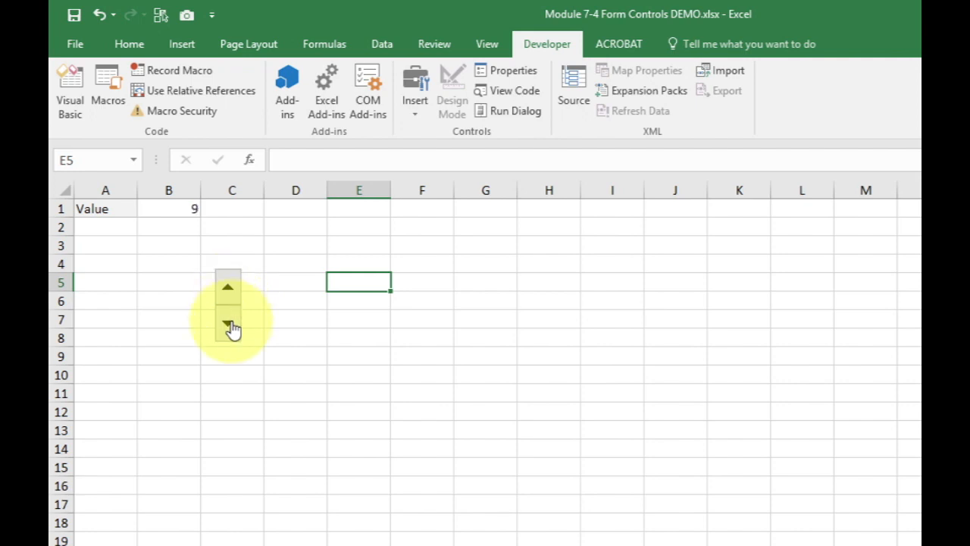
pyautogui.click(233, 326)
pyautogui.click(233, 326)
pyautogui.keyDown('ctrl'); pyautogui.click(231, 326); pyautogui.keyUp('ctrl')
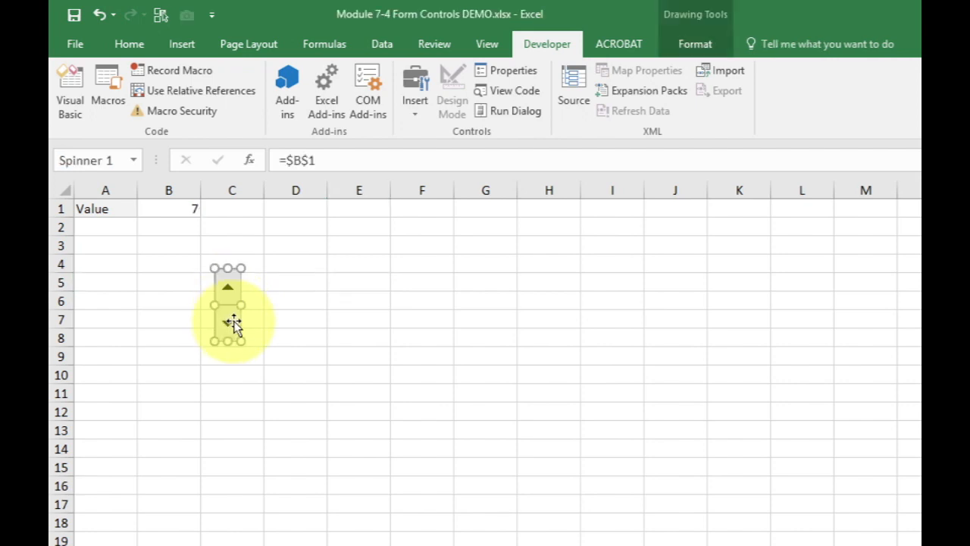
# Shrink the spinner to a small, narrow control and place it in column C directly beside cell B1
pyautogui.moveTo(241, 340); pyautogui.dragTo(223, 253)
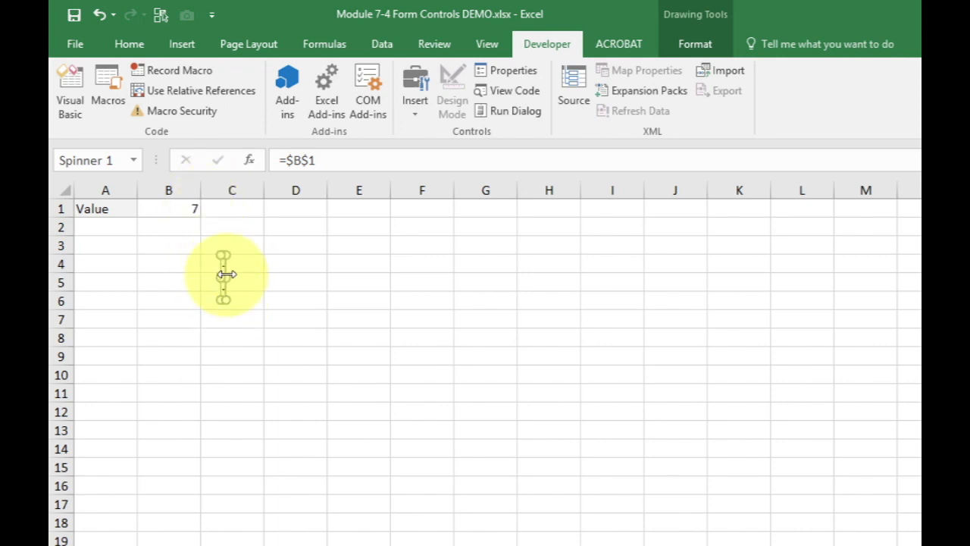
pyautogui.hotkey('ctrl', 'z')
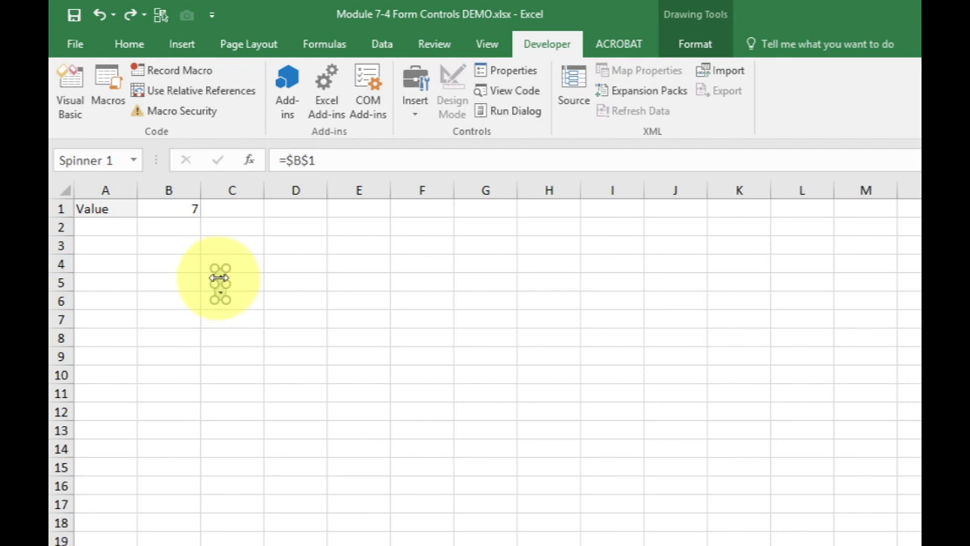
pyautogui.moveTo(219, 278); pyautogui.dragTo(202, 205)
# Test the resized spinner by stepping the value in cell B1 to 9, and select cell D6
pyautogui.click(214, 229)
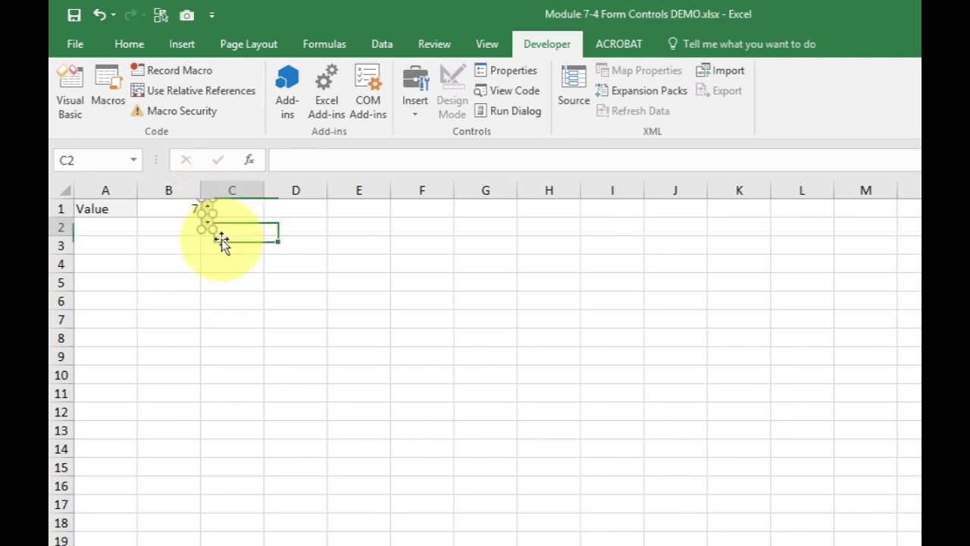
pyautogui.click(209, 227)
pyautogui.click(210, 228)
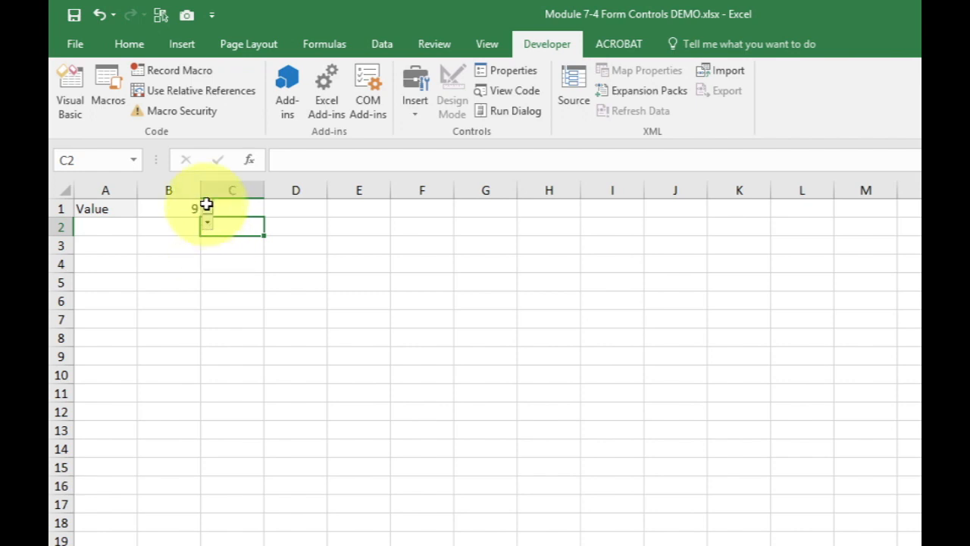
pyautogui.click(301, 307)
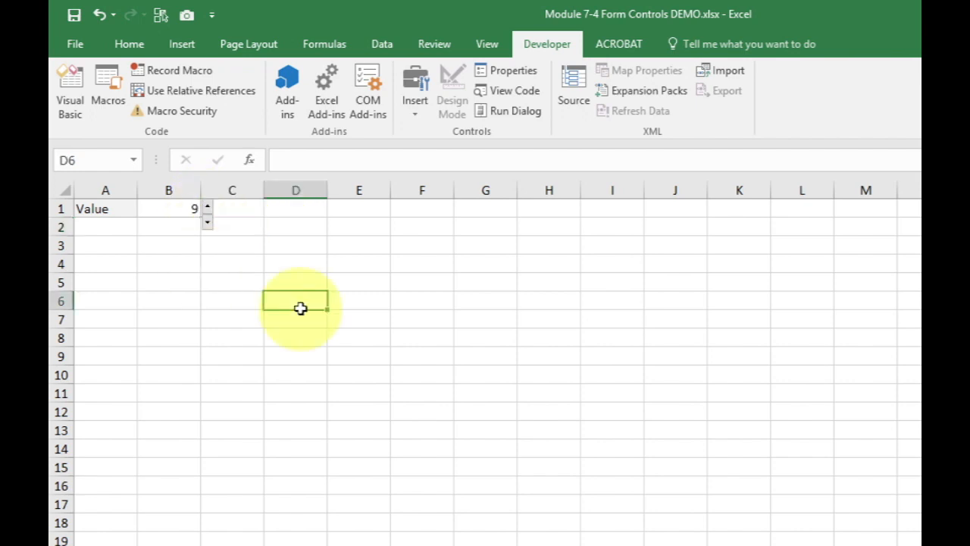
# Examine the spinner's control settings, including its minimum, maximum, incremental change and cell link, and deselect the control
pyautogui.keyDown('ctrl'); pyautogui.click(206, 227); pyautogui.keyUp('ctrl')
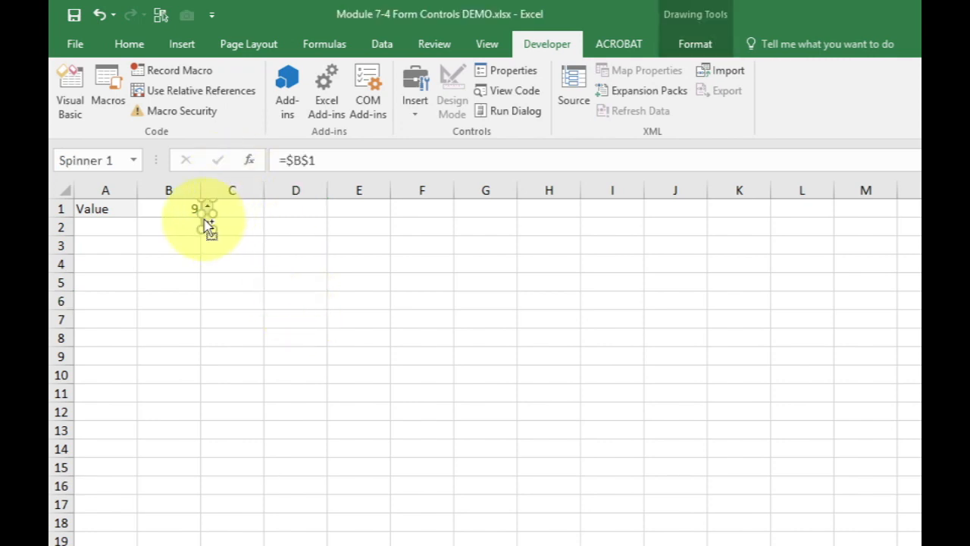
pyautogui.click(502, 69)
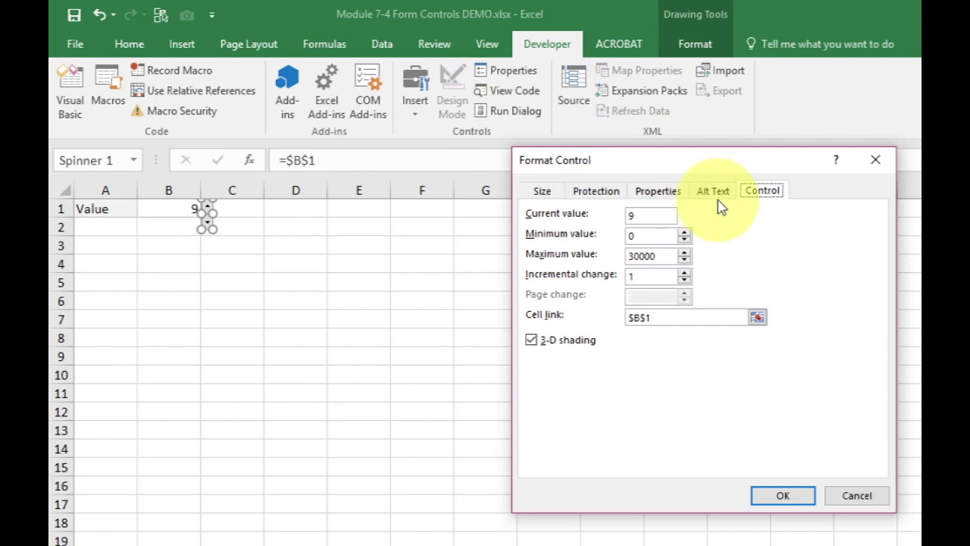
pyautogui.click(777, 497)
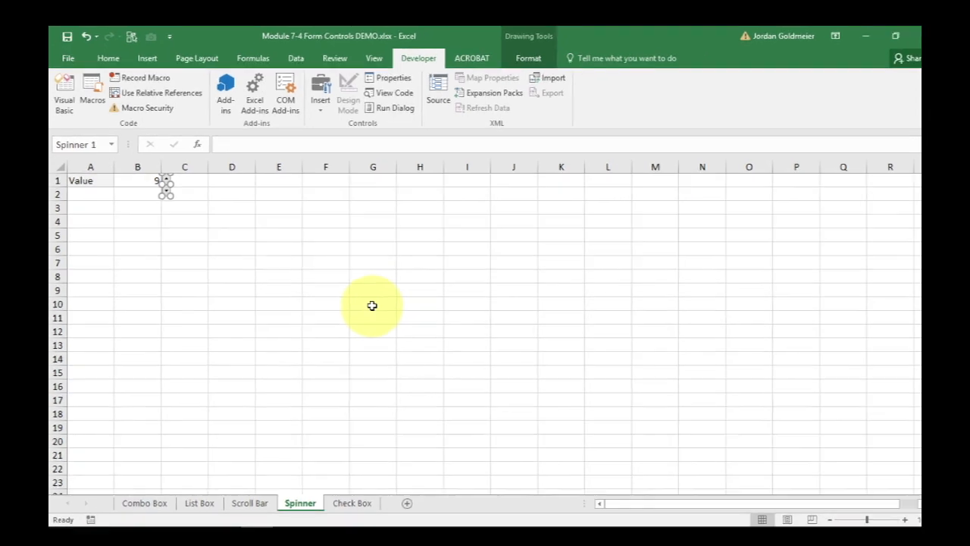
pyautogui.click(372, 303)
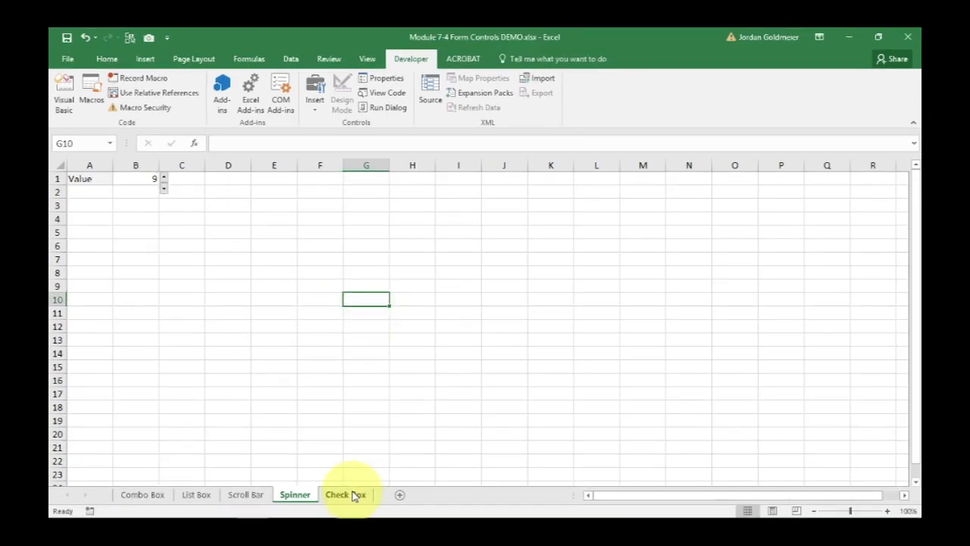
# On the Check Box sheet, draw a check box form control around row 3, spanning columns C to E
pyautogui.click(350, 497)
pyautogui.click(313, 314)
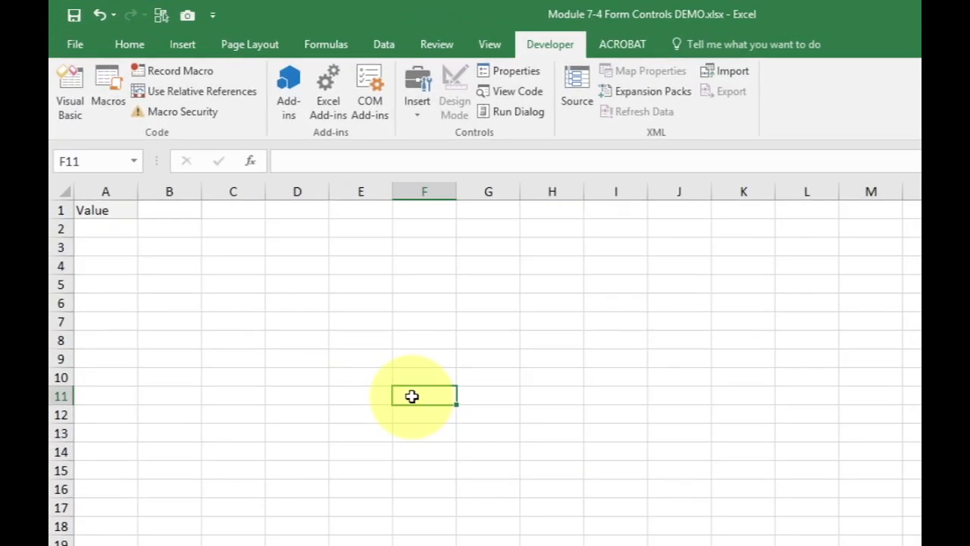
pyautogui.click(431, 121)
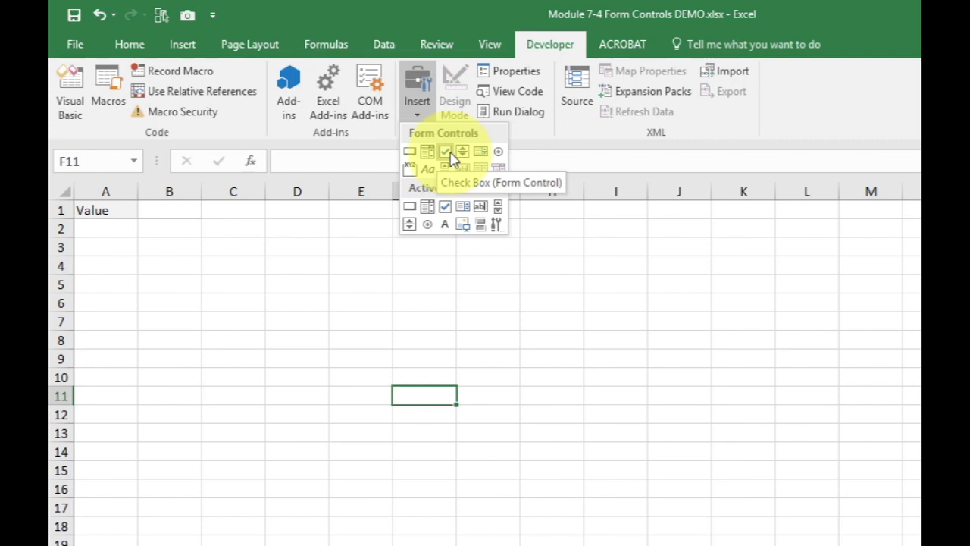
pyautogui.click(445, 153)
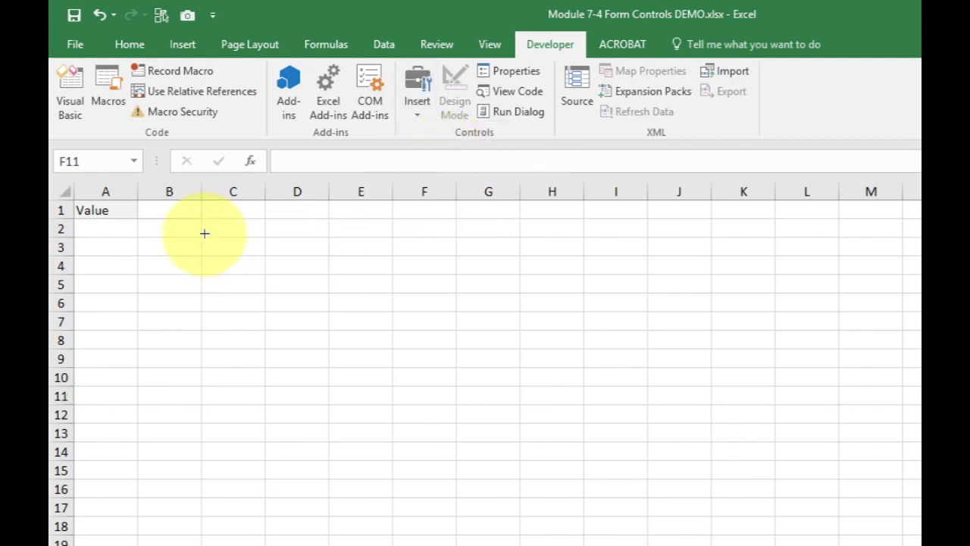
pyautogui.moveTo(204, 233)
pyautogui.mouseDown()
pyautogui.moveTo(351, 262)
pyautogui.moveTo(389, 257)
pyautogui.mouseUp()
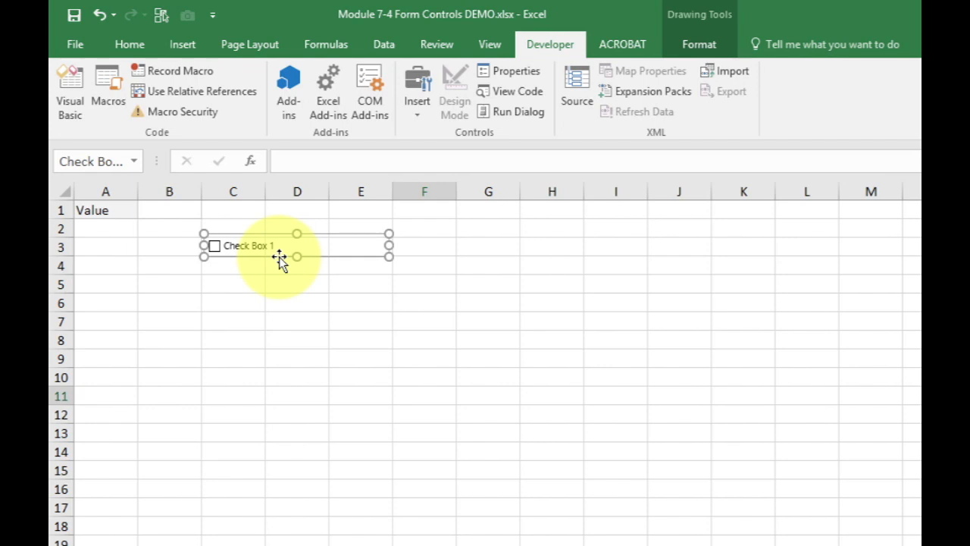
# Replace the check box's label with "Toggle Me!" and deselect the control
pyautogui.click(228, 244)
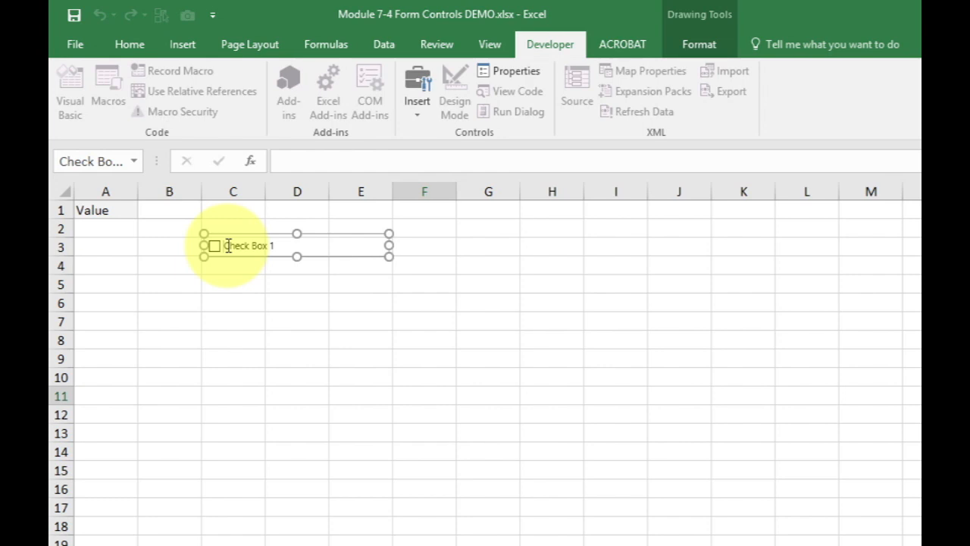
pyautogui.hotkey('ctrl', 'a')
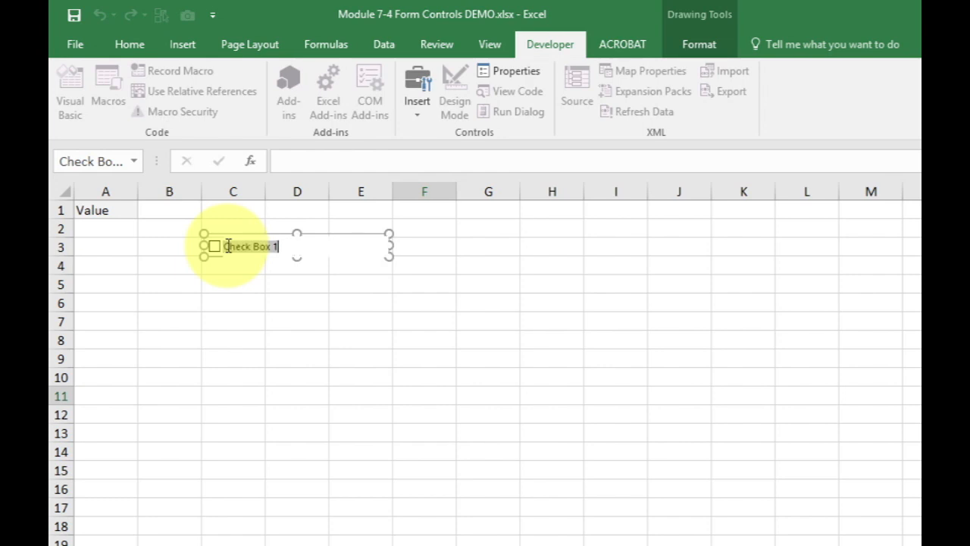
pyautogui.press('BackSpace')
pyautogui.write('To')
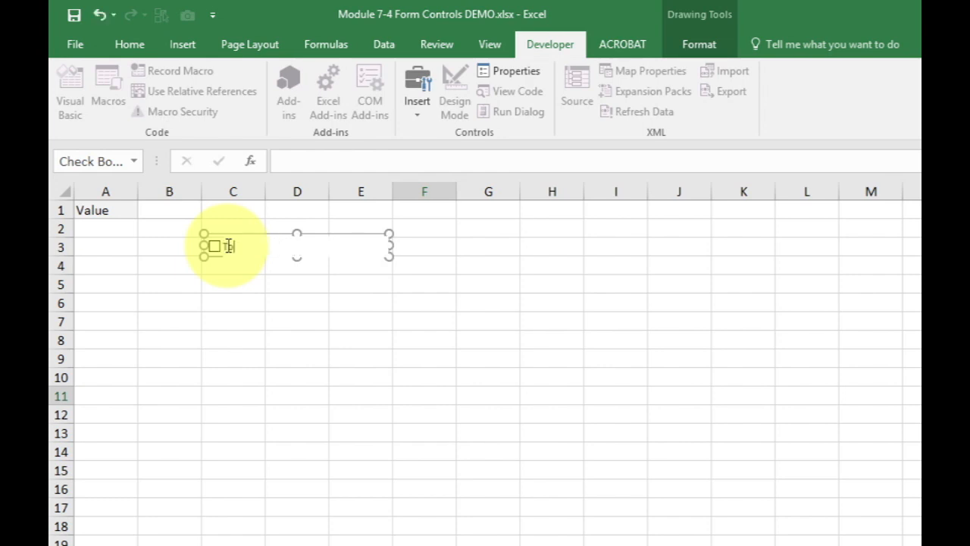
pyautogui.write('ggle Me!')
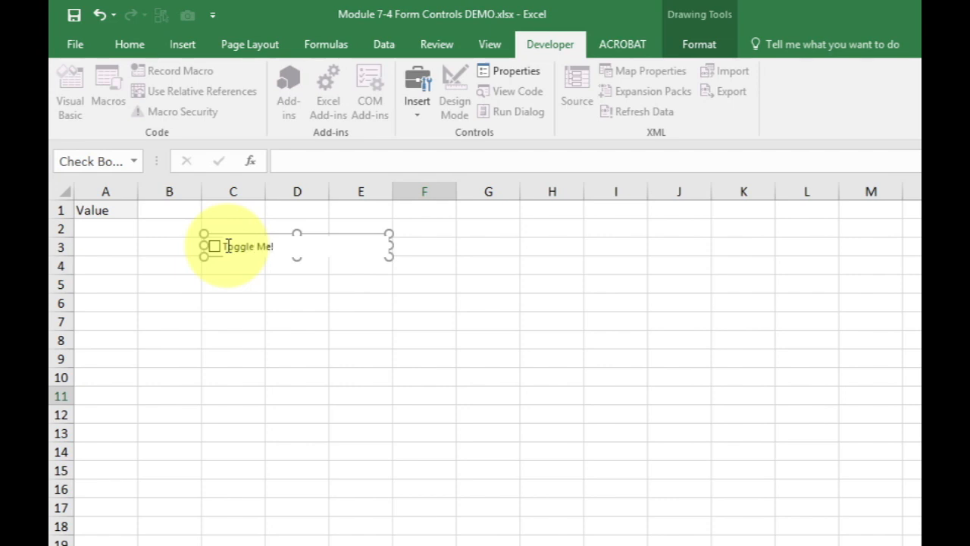
pyautogui.click(413, 318)
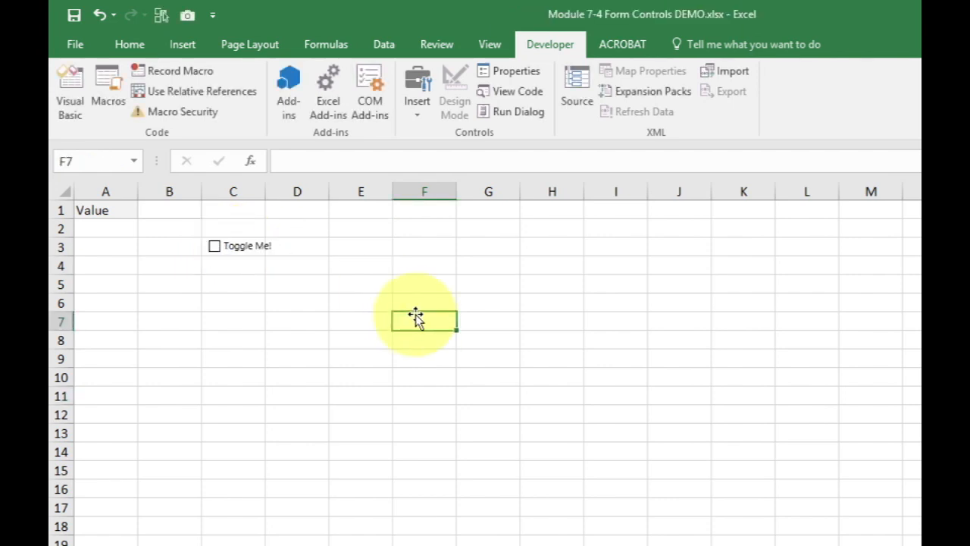
# Link the "Toggle Me!" check box to cell $B$1 in its control settings, keeping the value Unchecked
pyautogui.keyDown('ctrl'); pyautogui.click(236, 253); pyautogui.keyUp('ctrl')
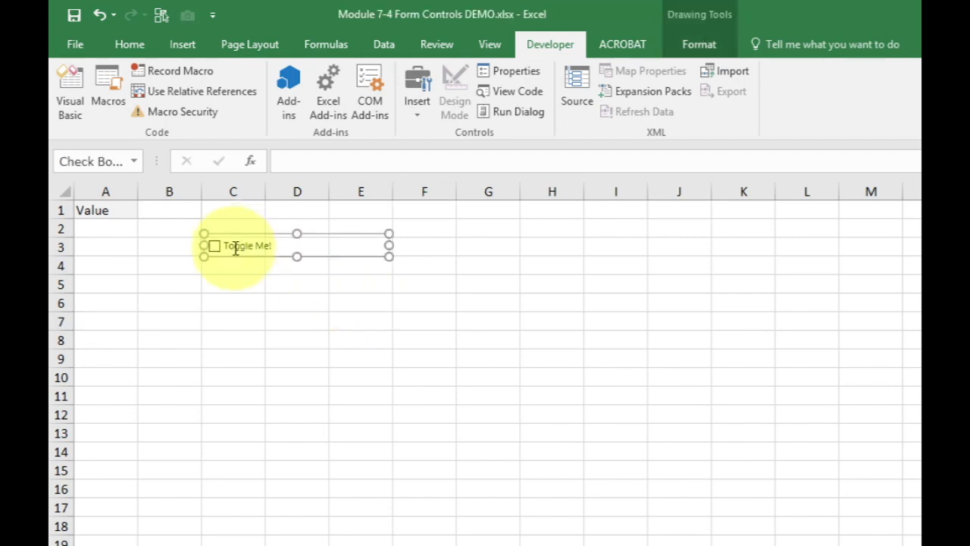
pyautogui.click(517, 71)
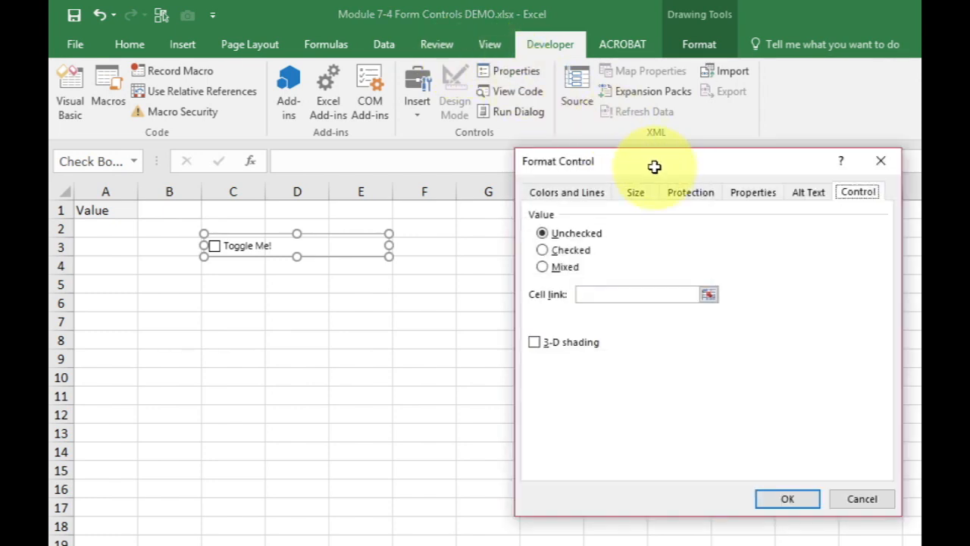
pyautogui.moveTo(654, 167); pyautogui.dragTo(576, 100)
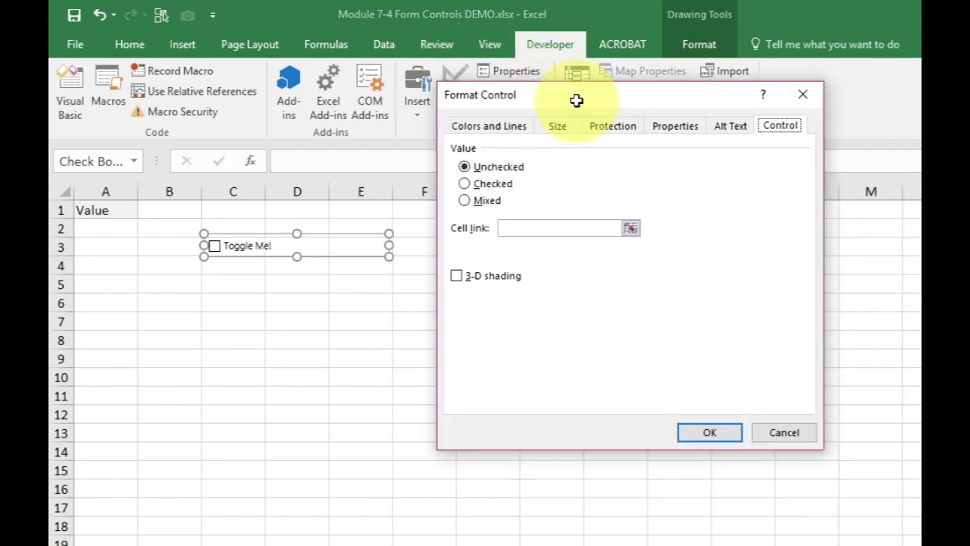
pyautogui.click(564, 231)
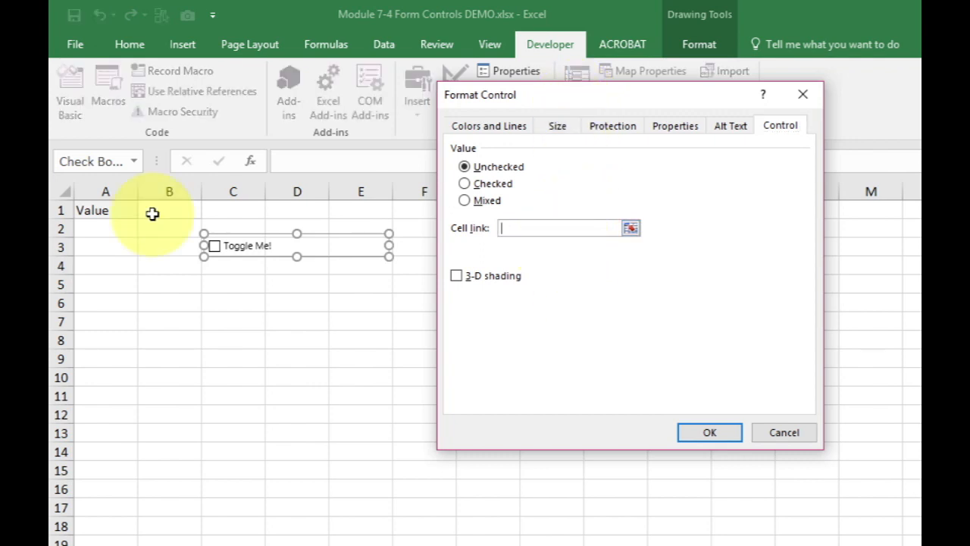
pyautogui.click(147, 213)
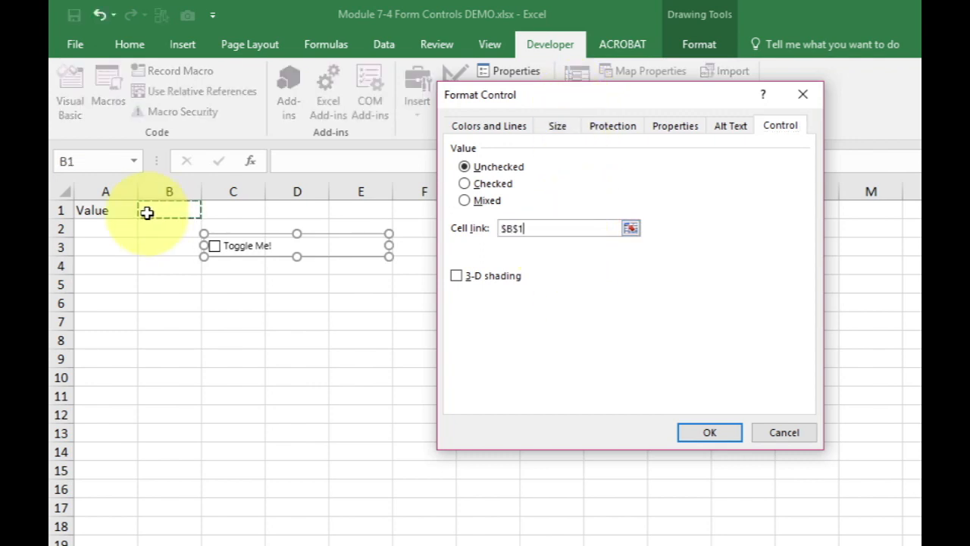
pyautogui.click(713, 432)
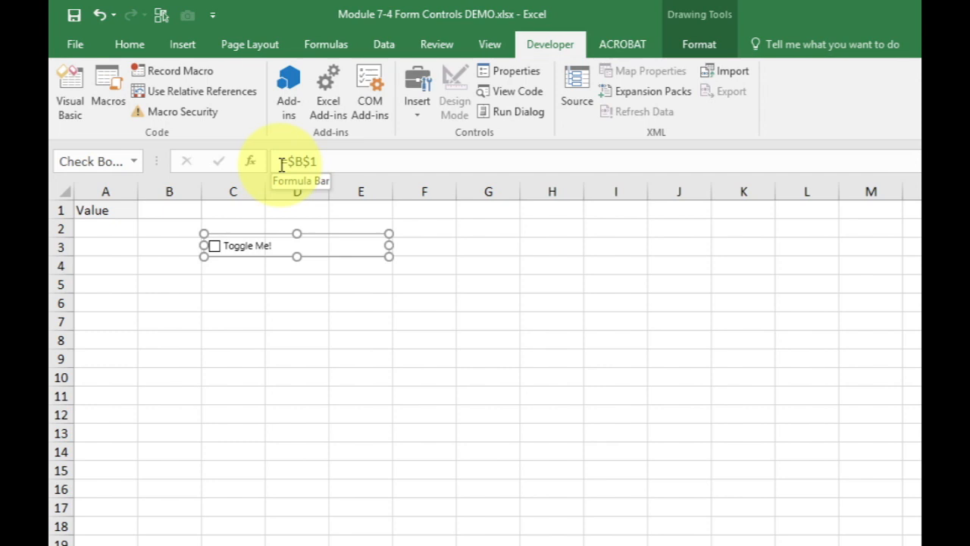
# Deselect the check box and test it by toggling it on and off several times while watching cell B1
pyautogui.click(268, 281)
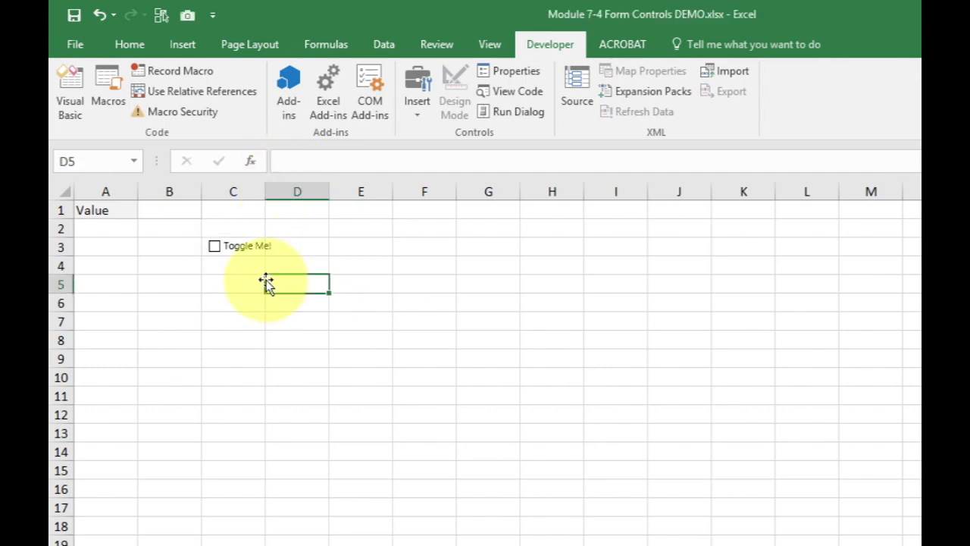
pyautogui.click(233, 254)
pyautogui.click(233, 254)
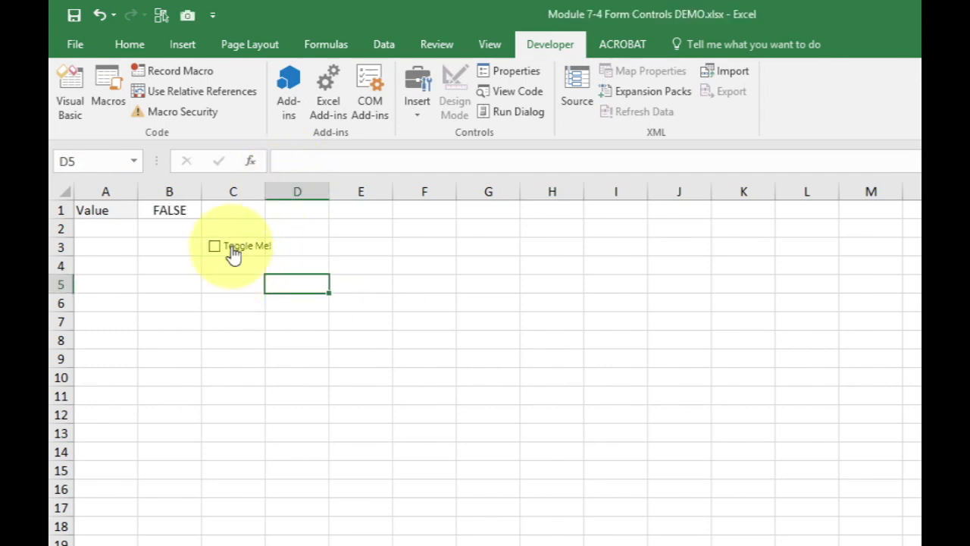
pyautogui.click(233, 253)
pyautogui.click(234, 254)
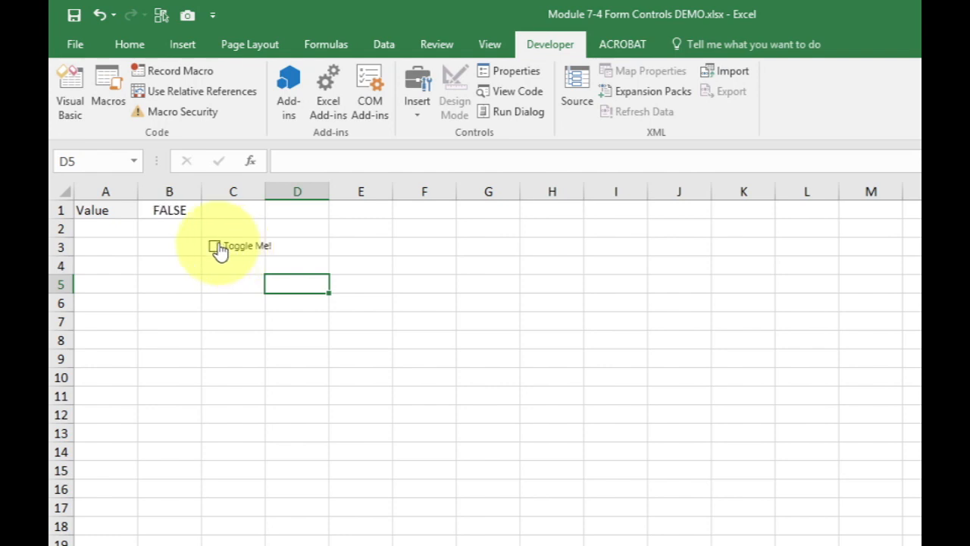
pyautogui.click(314, 254)
pyautogui.click(314, 254)
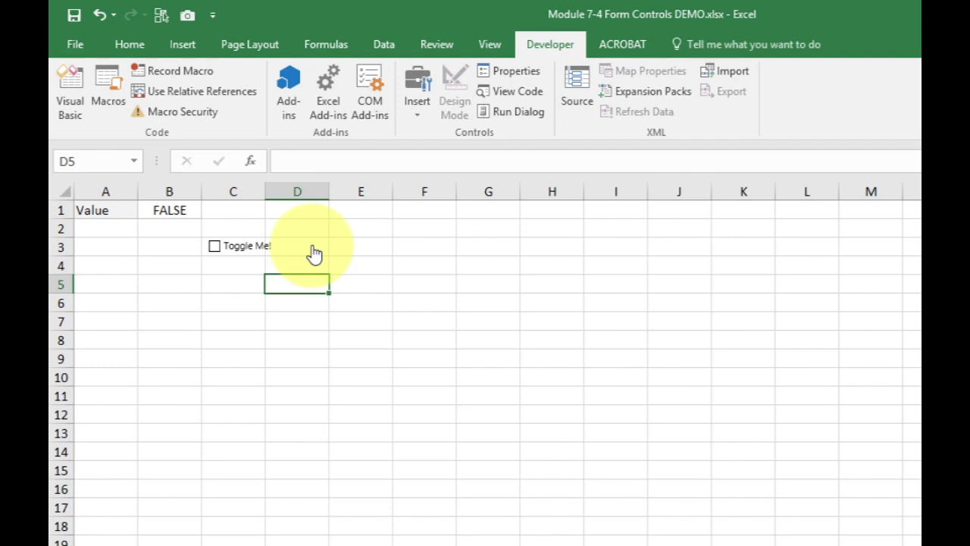
pyautogui.click(315, 253)
pyautogui.click(315, 253)
# Overwrite cell B1 with the formula =NA() to put the check box in its mixed state, and toggle the check box to checked
pyautogui.hotkey('ctrl', 'Up')
pyautogui.hotkey('ctrl', 'Left')
pyautogui.press('F2')
pyautogui.hotkey('shift', 'Home')
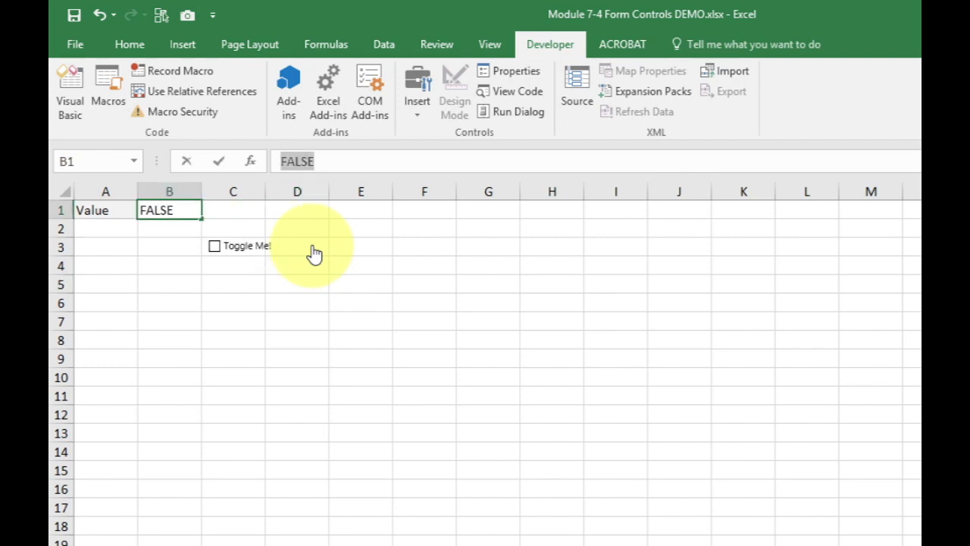
pyautogui.write('=NA()')
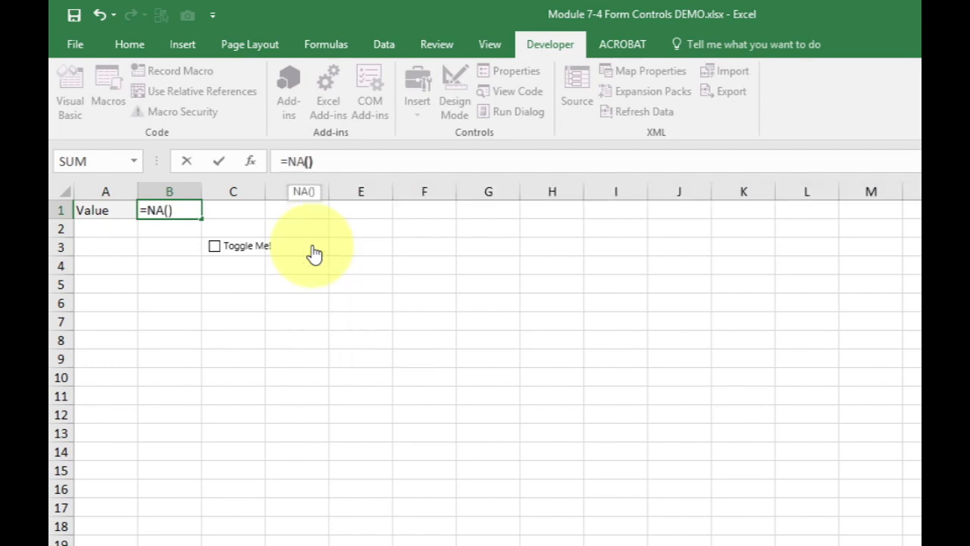
pyautogui.press('Return')
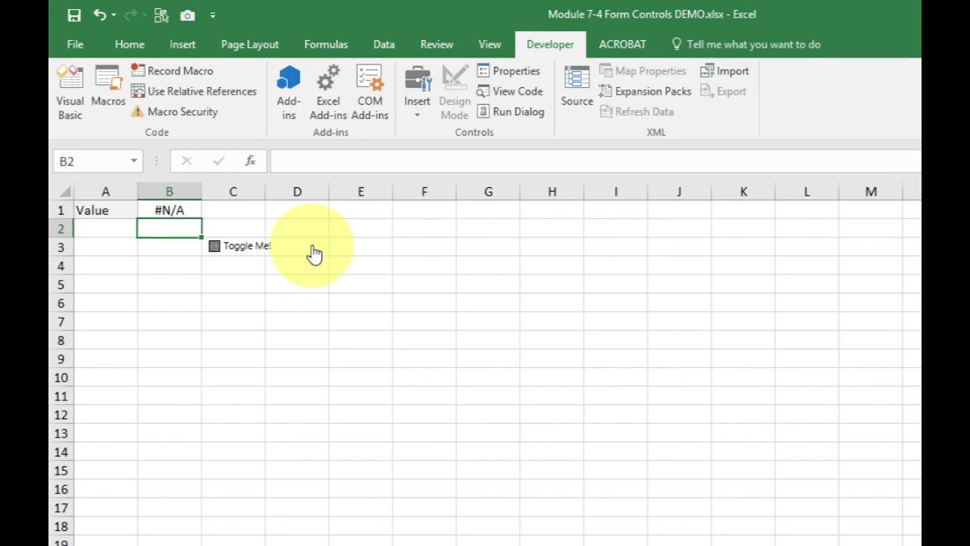
pyautogui.click(315, 254)
pyautogui.click(314, 254)
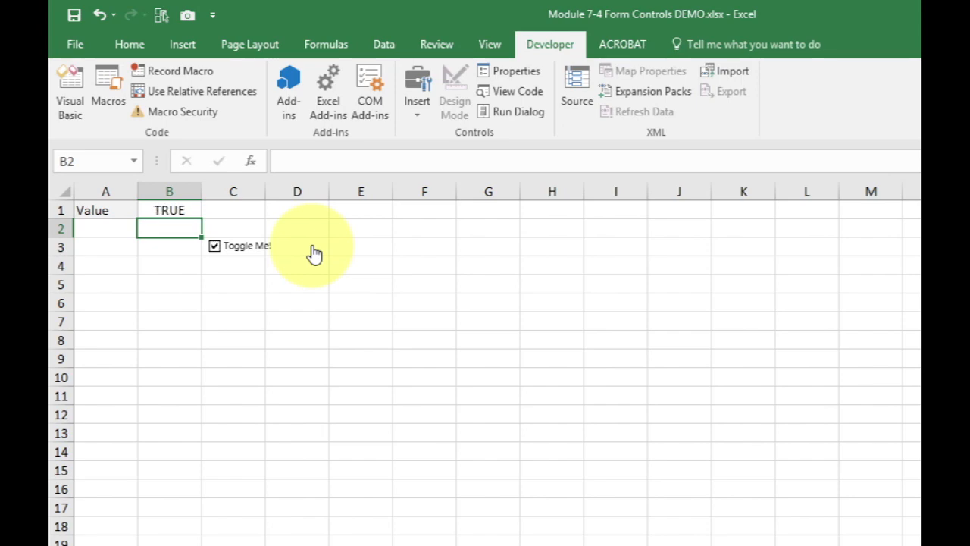